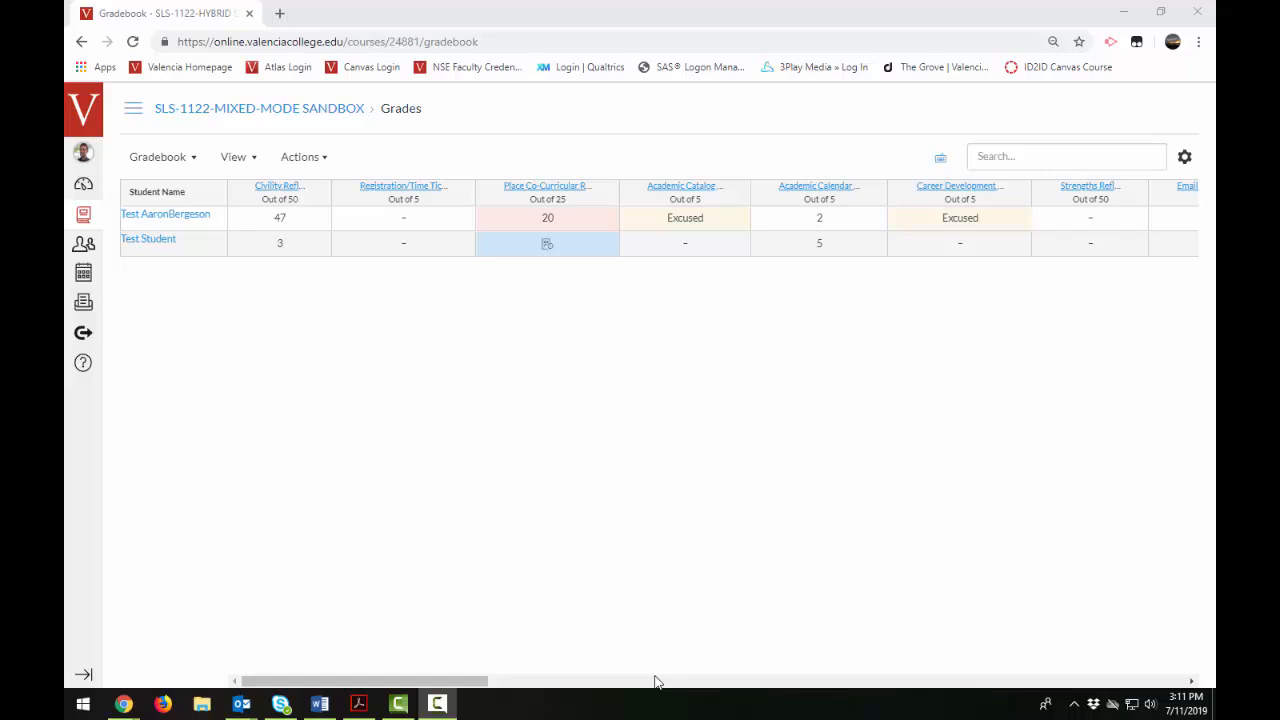
left_click(195, 158)
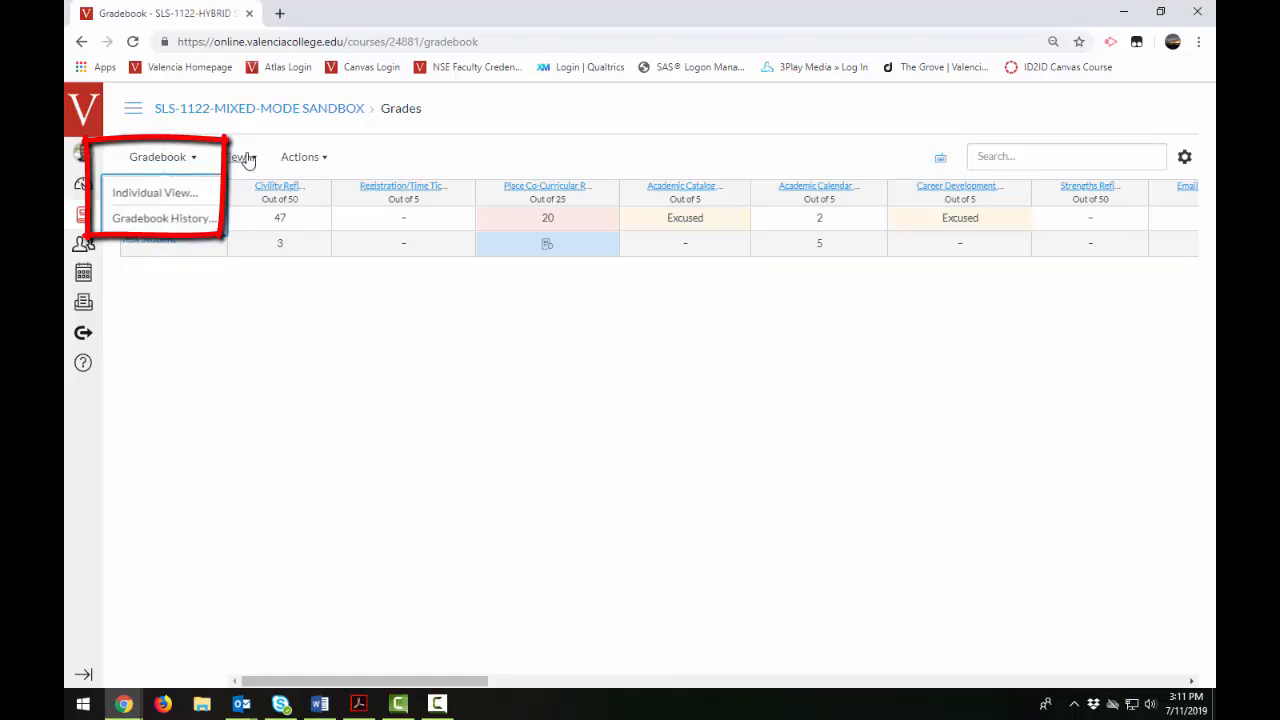
left_click(249, 157)
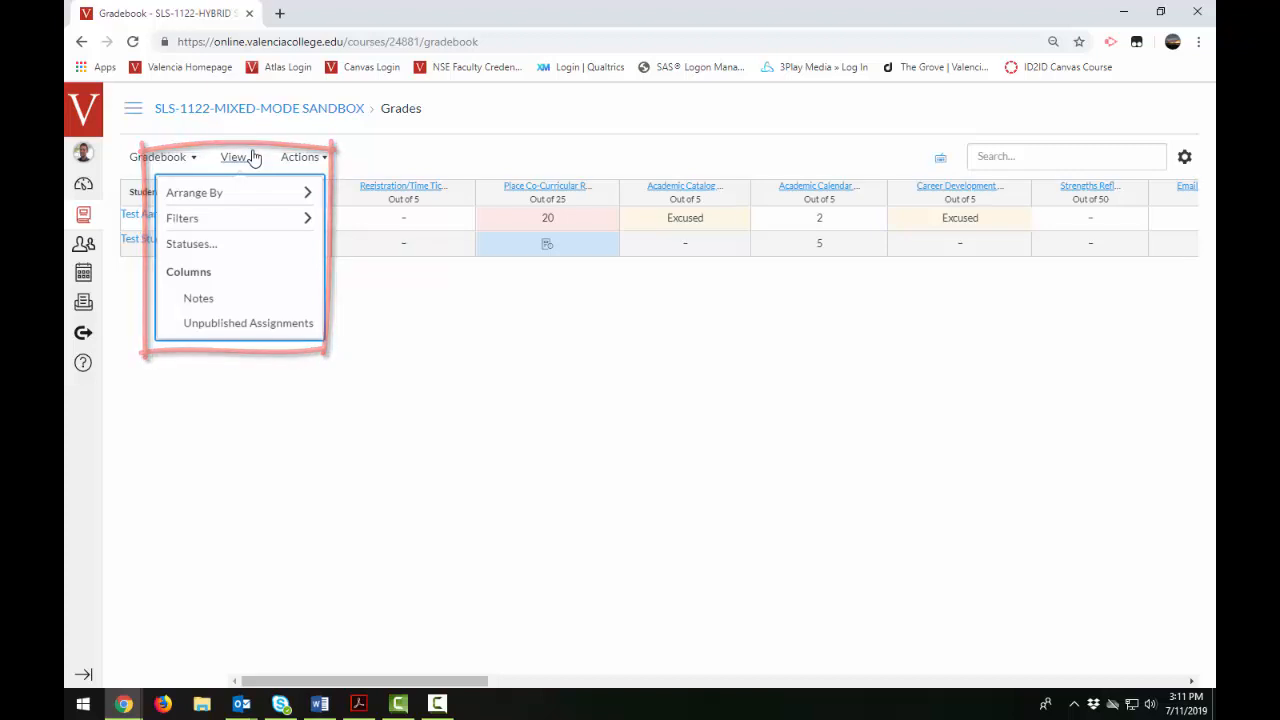
left_click(283, 158)
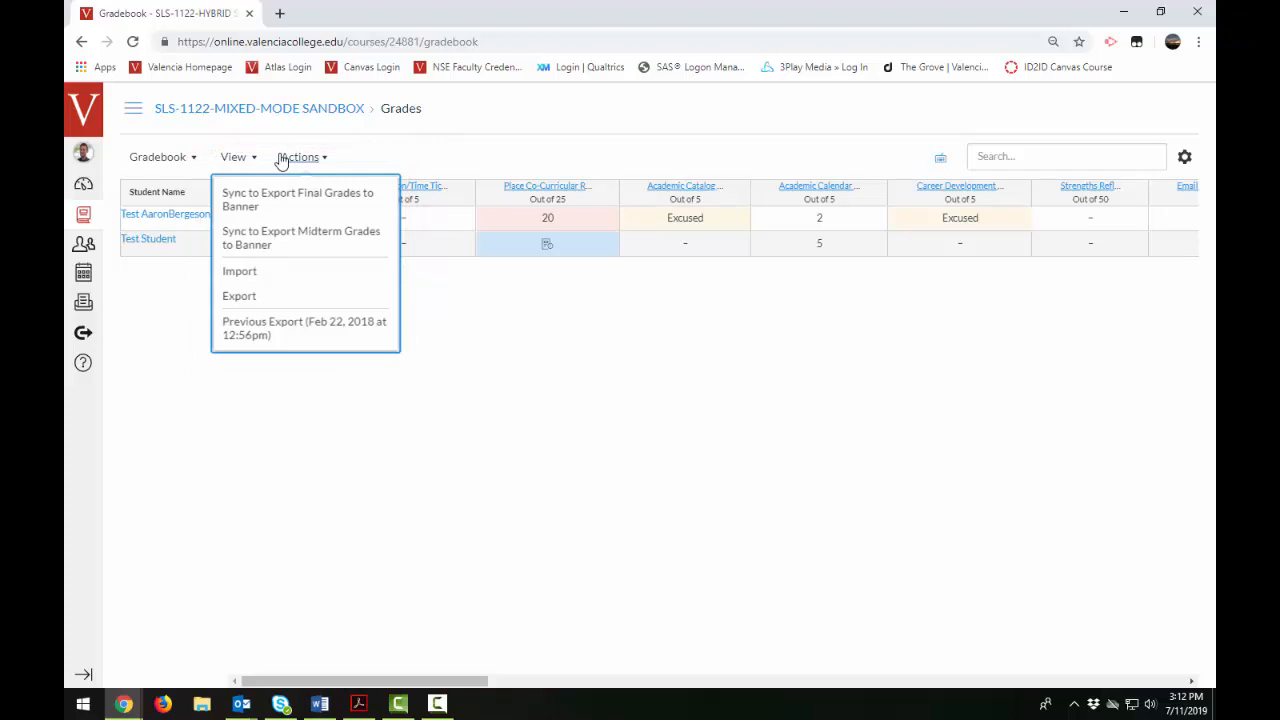
left_click(281, 162)
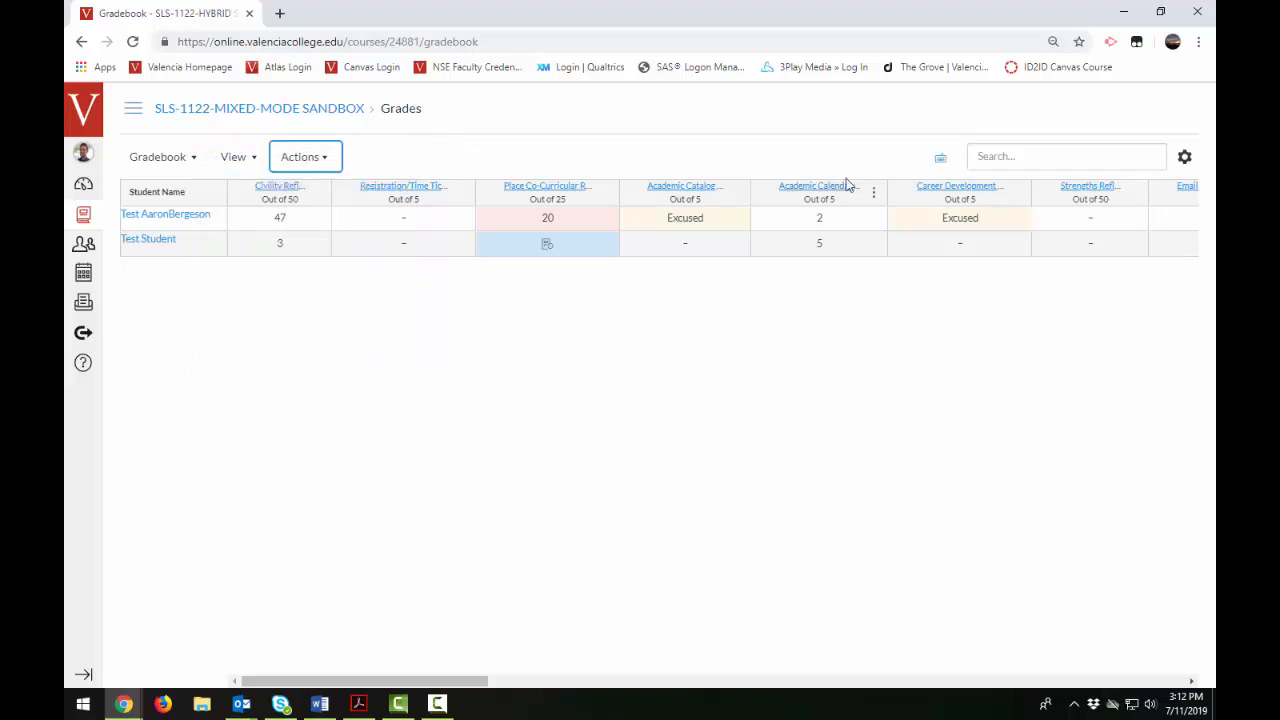
- Search the gradebook for the student "test st" and clear the search to restore the full list
left_click(1015, 157)
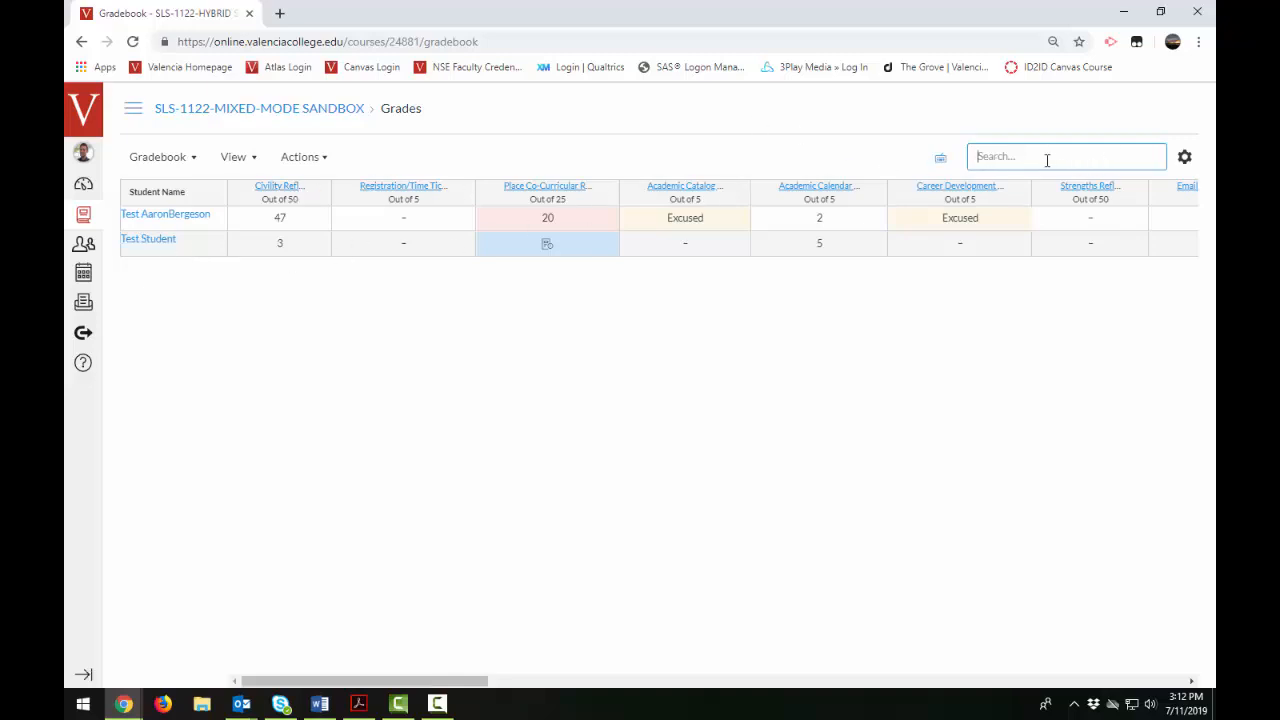
type("test st")
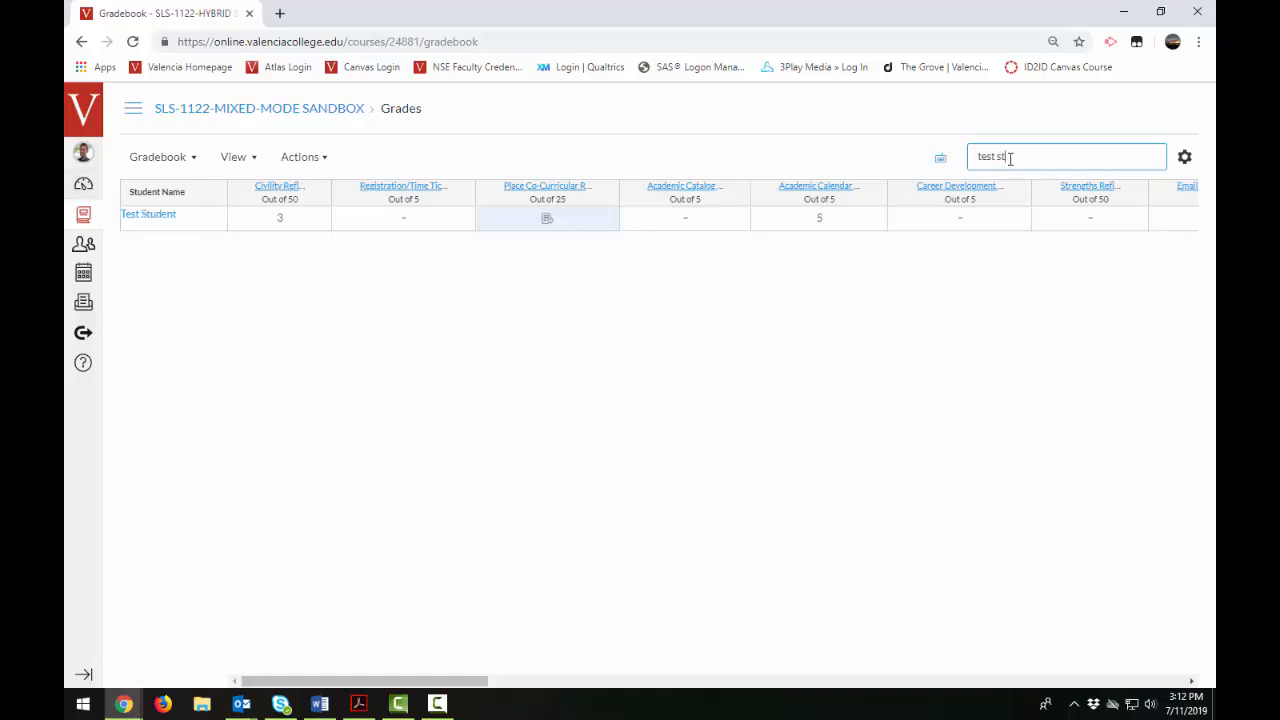
left_click_drag(1008, 157, 922, 166)
key("BackSpace")
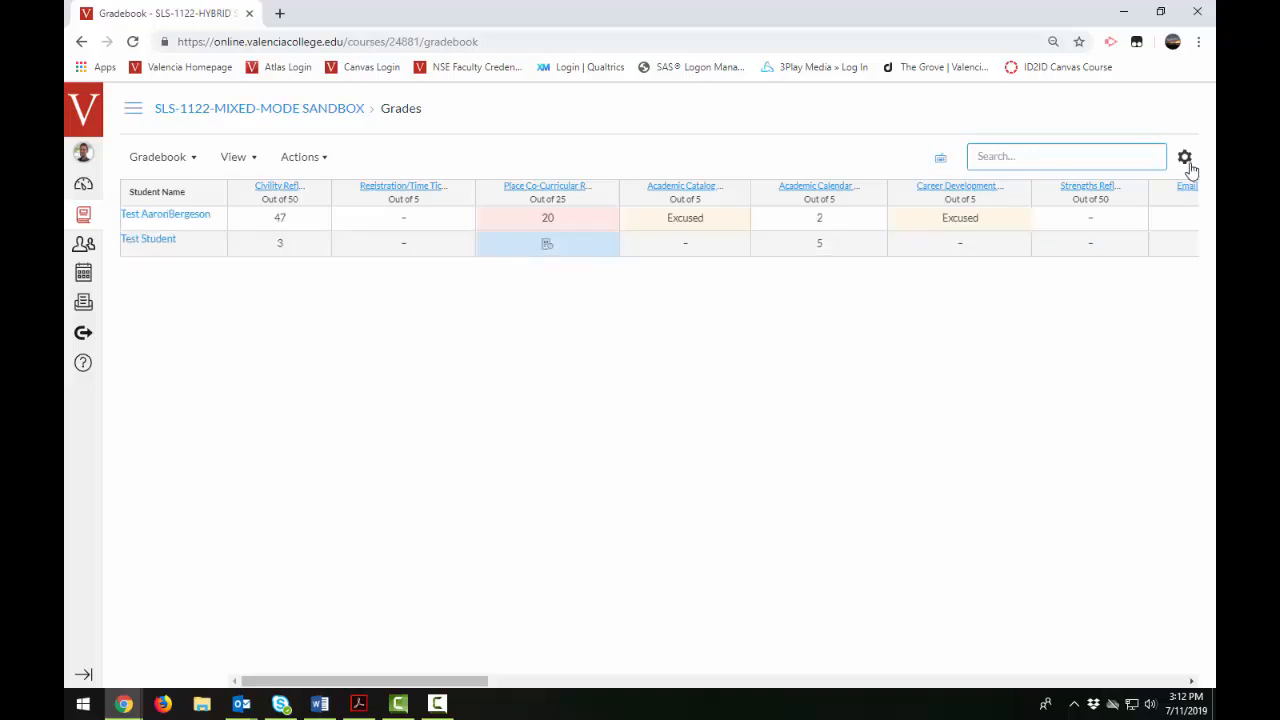
- Try out the automatic deduction for late submissions in the gradebook's late policies and discard the changes
left_click(1185, 161)
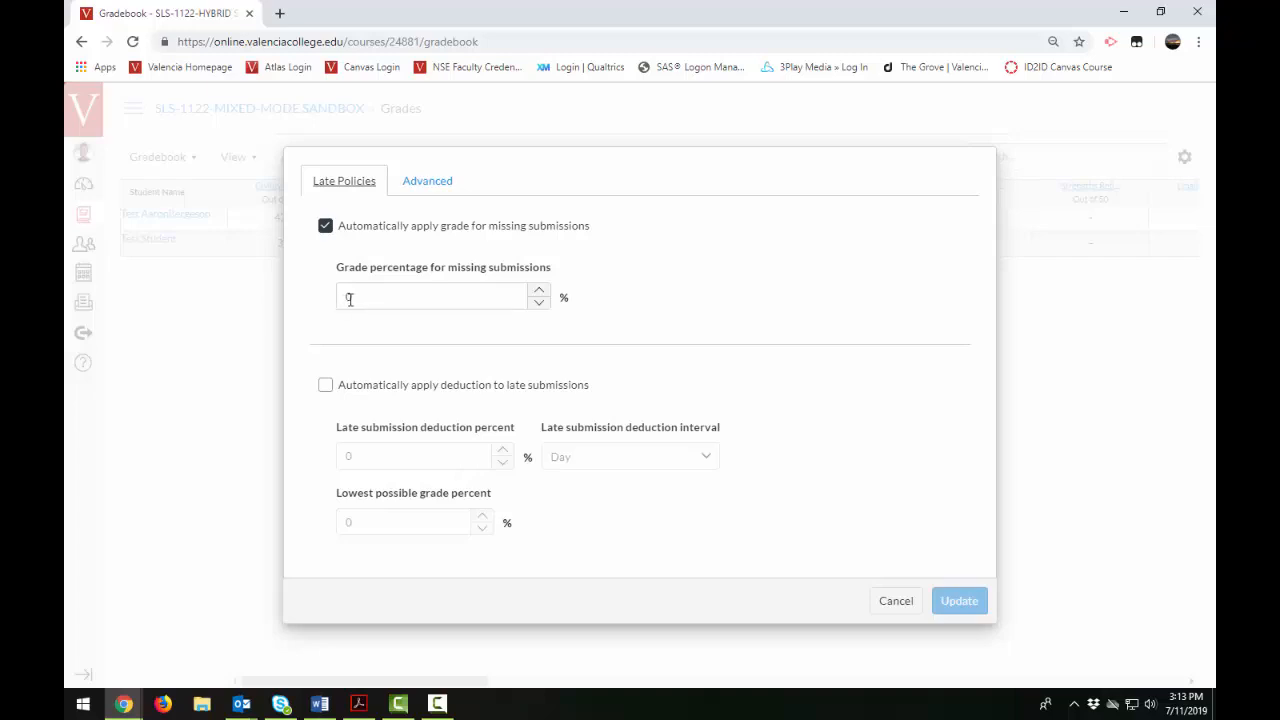
left_click(326, 386)
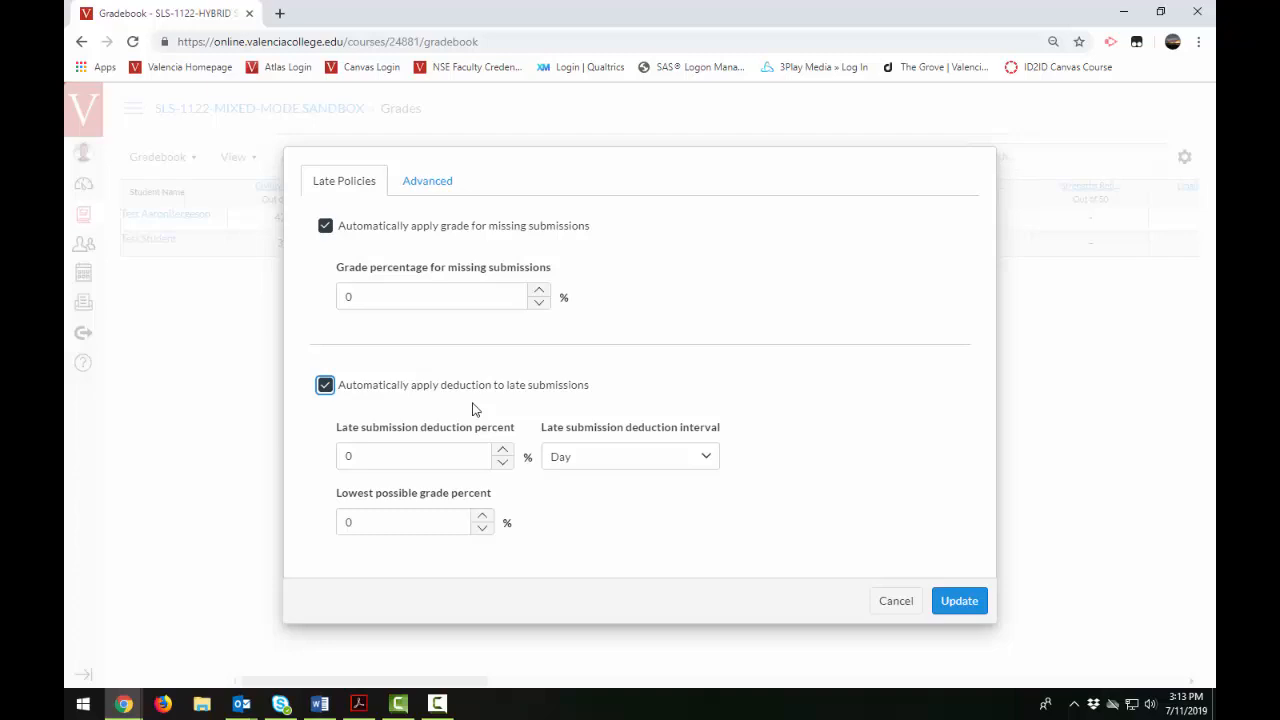
left_click(497, 457)
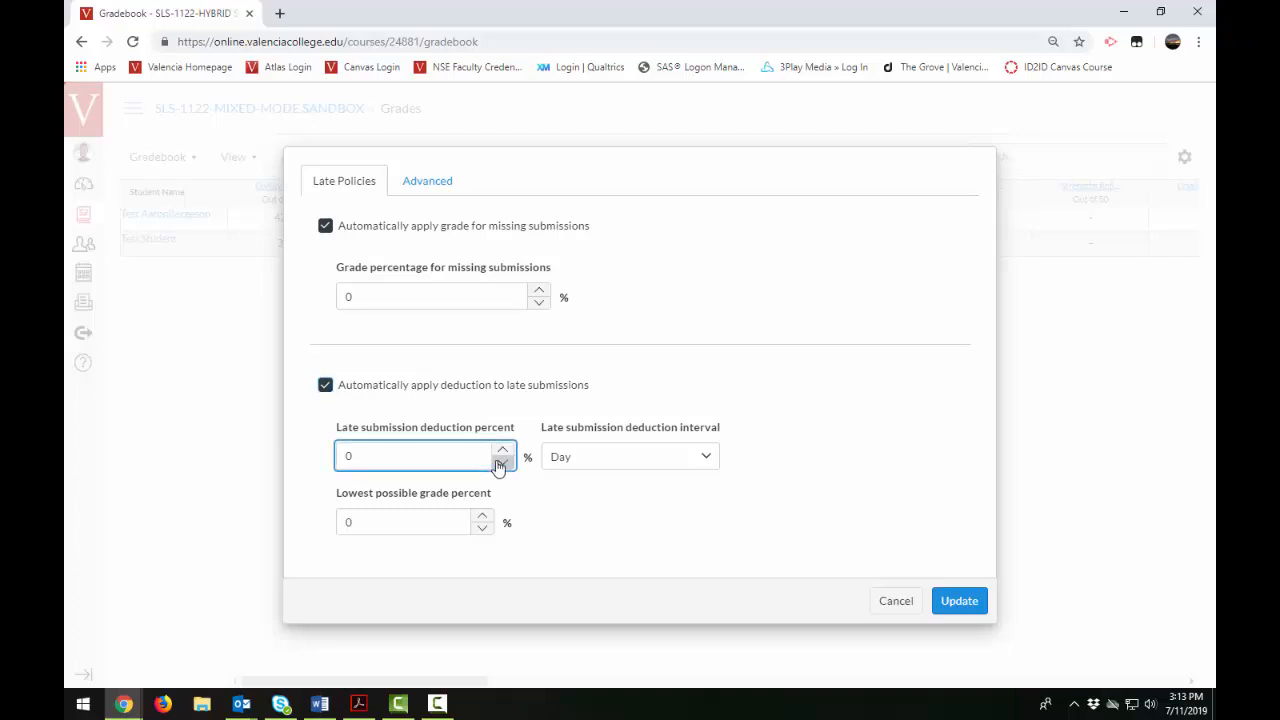
double_click(497, 455)
left_click(895, 603)
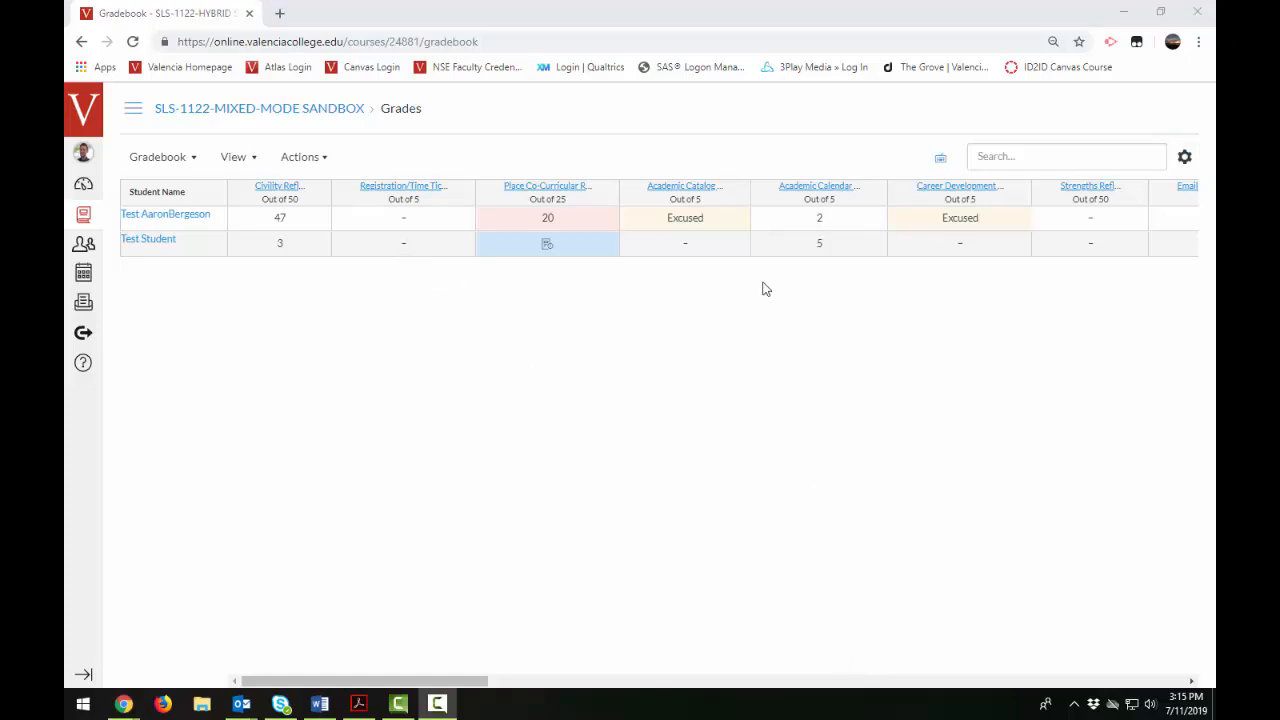
- View Test Student's grade details for the Academic Catalog Quiz, compare the other student's record, and return to Test Student
left_click(678, 249)
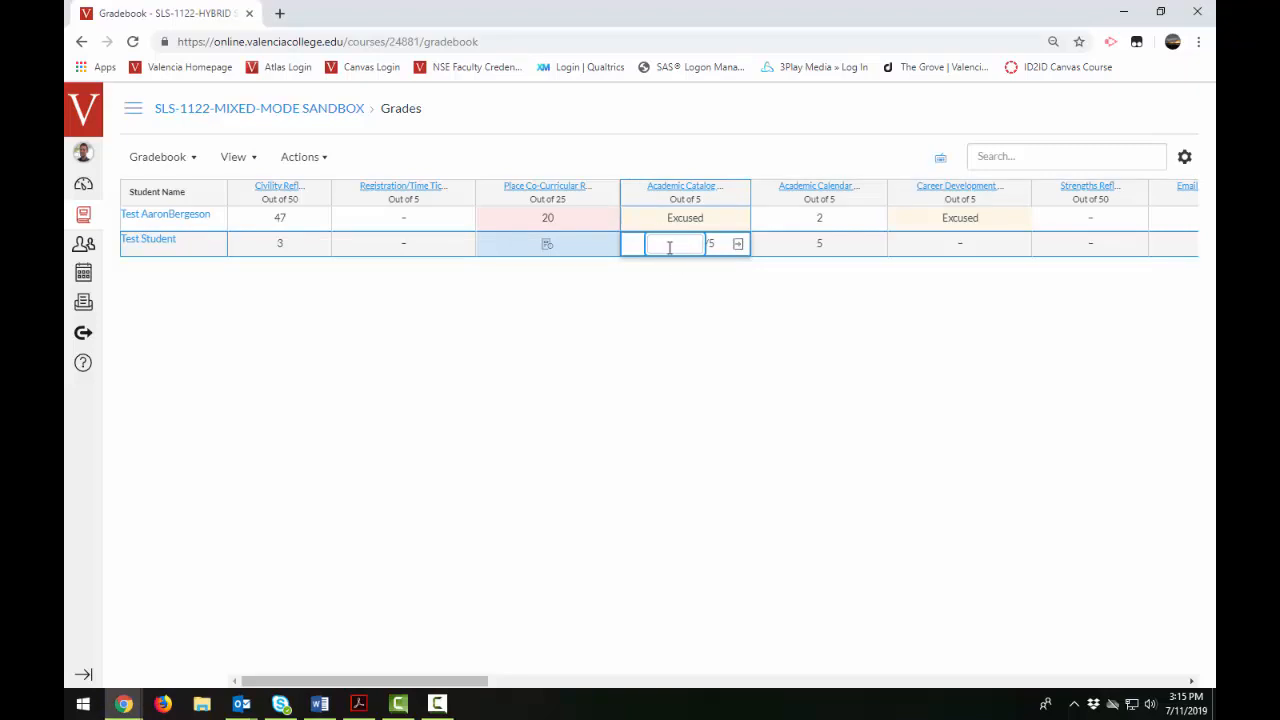
left_click(737, 246)
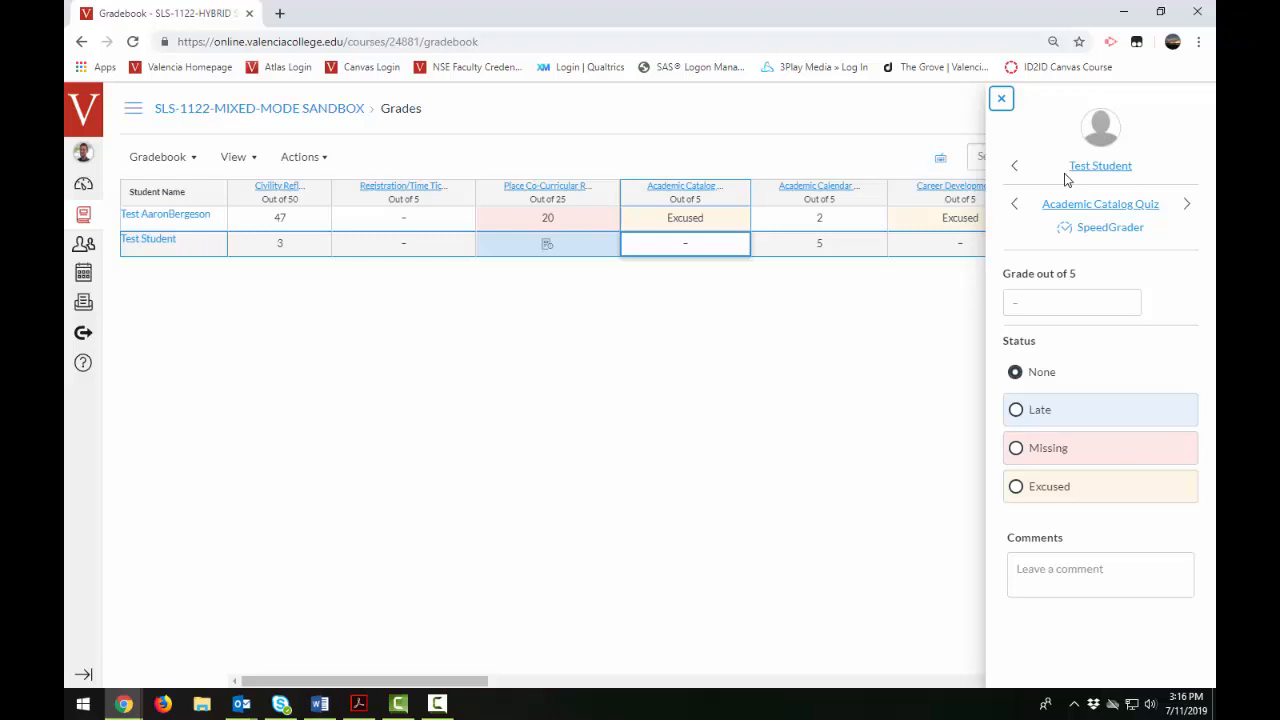
left_click(1015, 172)
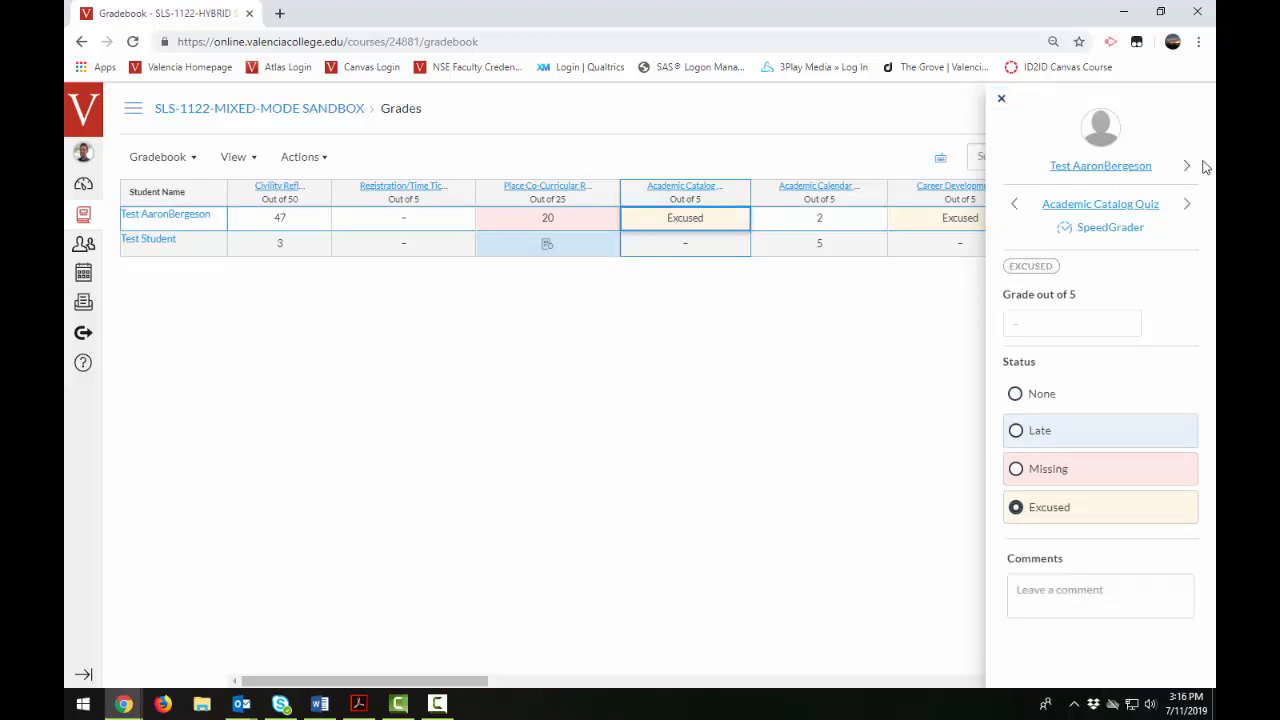
left_click(1187, 167)
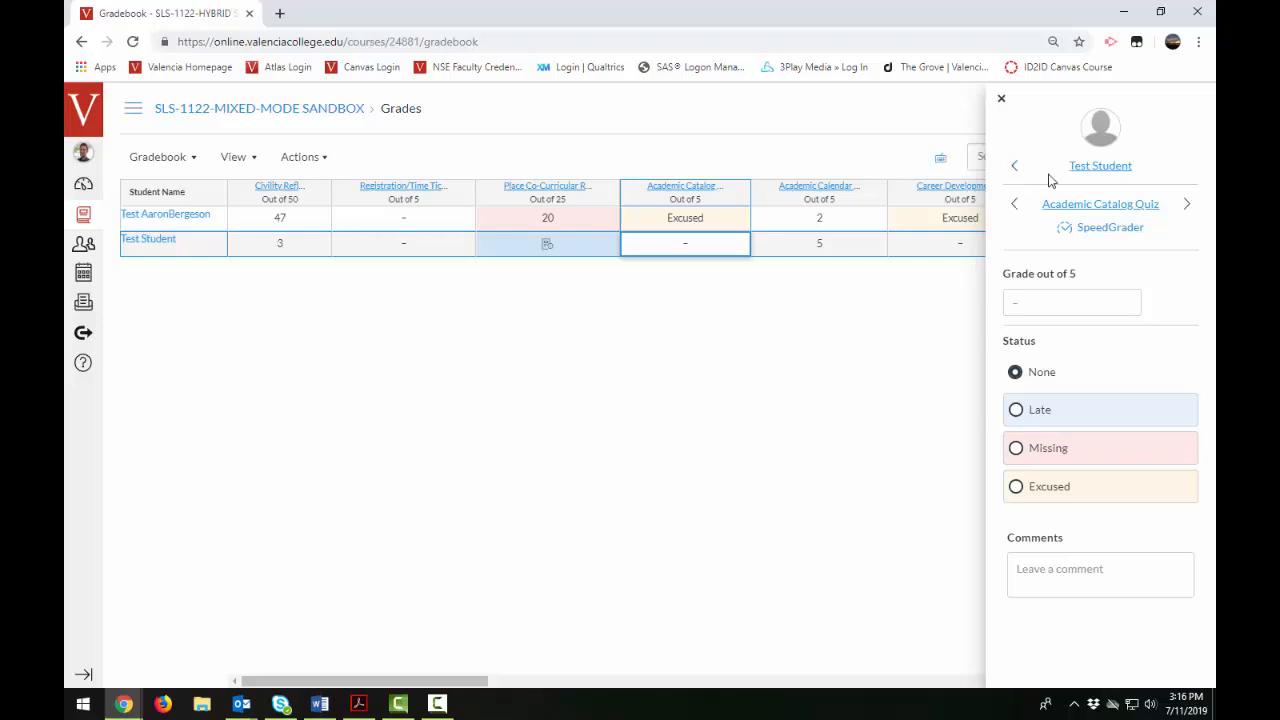
- Browse Test Student's grade details forward to the Career Development Quiz and back to the Academic Catalog Quiz, and close the details
left_click(1187, 205)
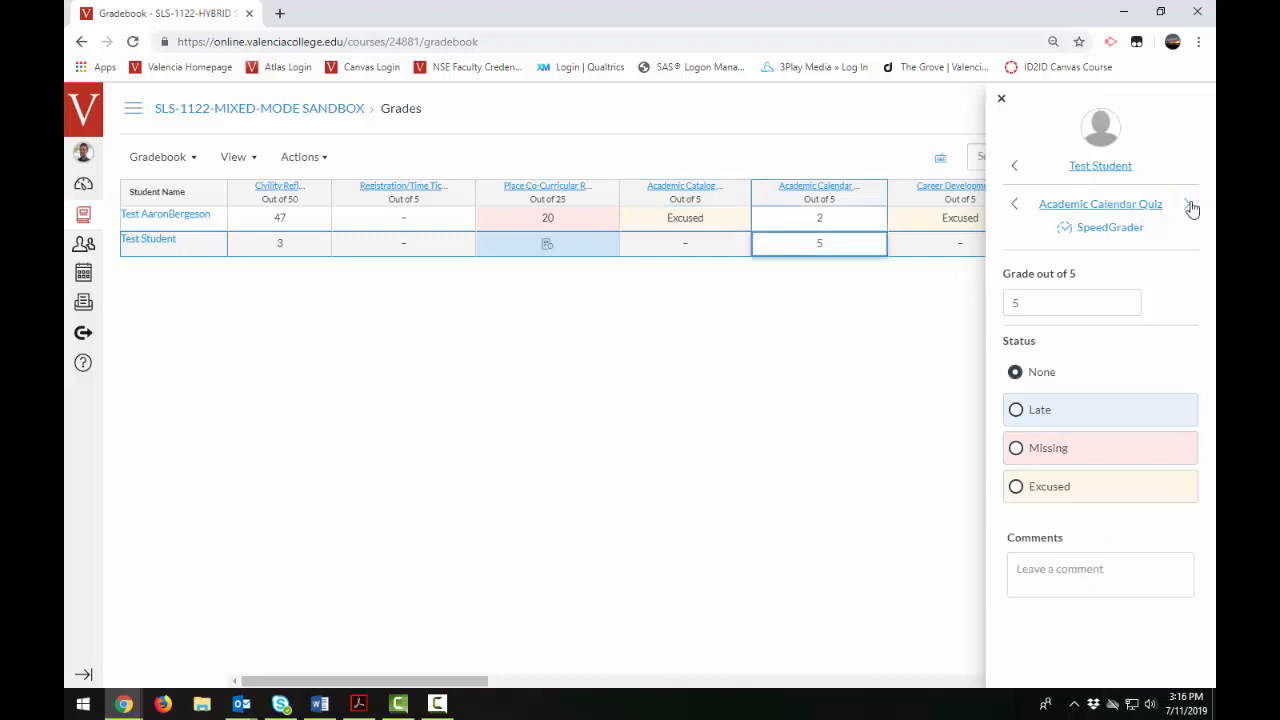
left_click(1187, 205)
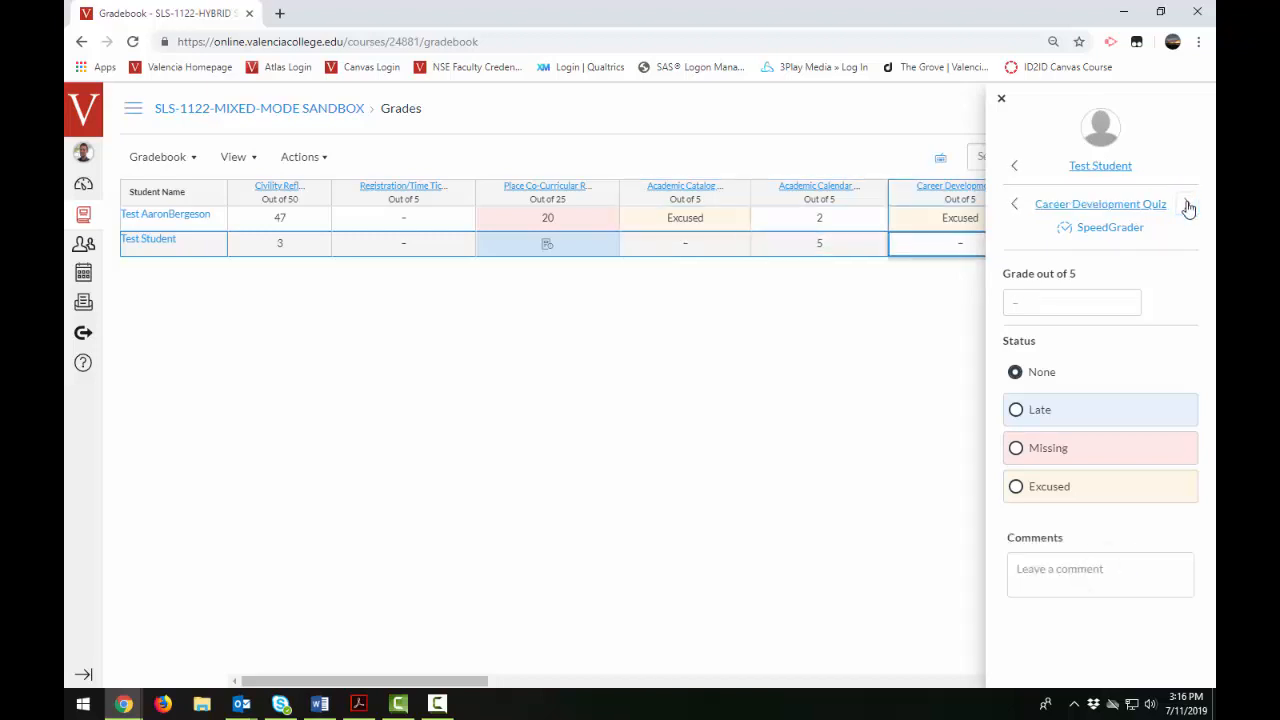
left_click(1014, 205)
left_click(1014, 205)
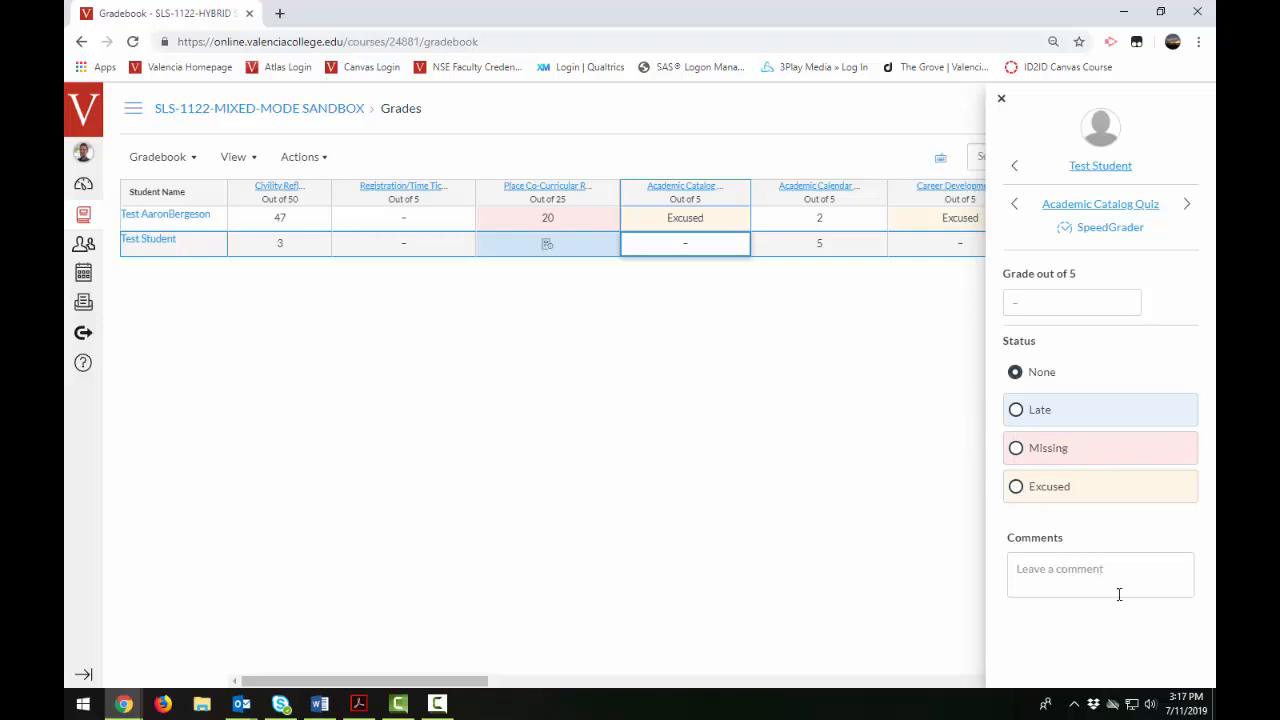
key("Escape")
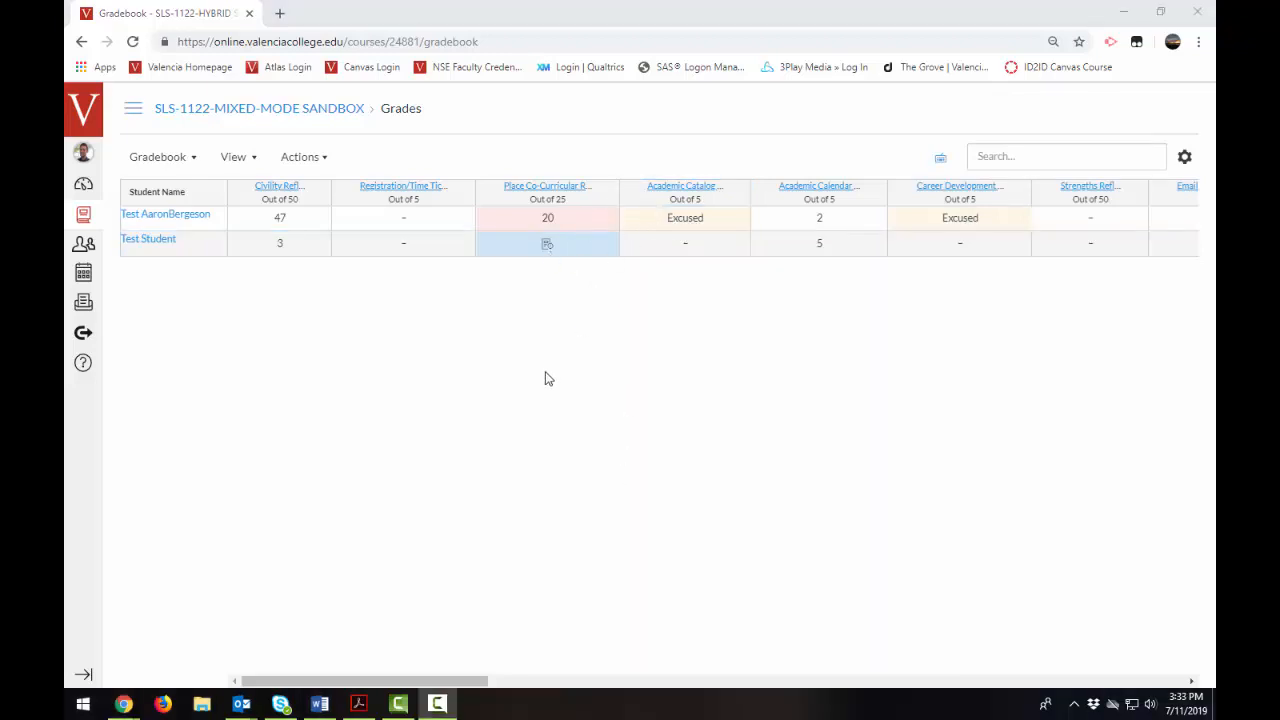
- Review the gradebook statuses and the colour choices for the Late status, and close them without applying a colour
left_click(254, 158)
left_click(232, 244)
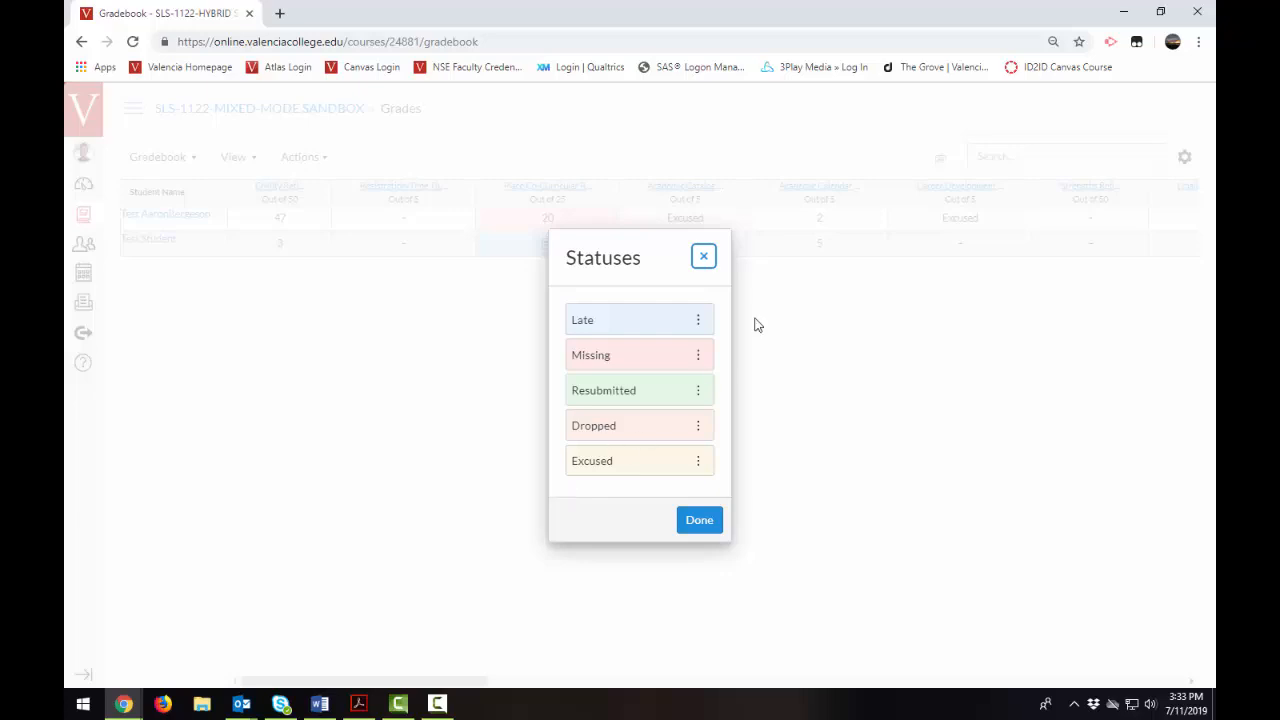
left_click(699, 321)
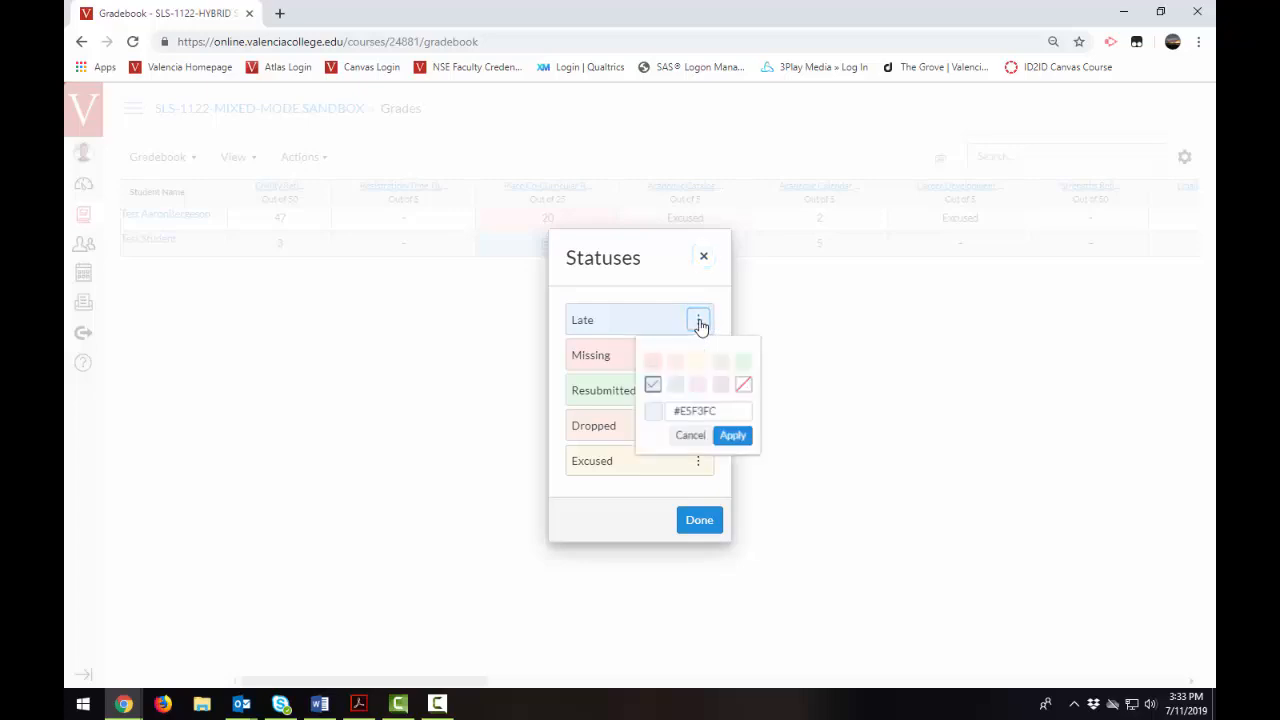
left_click(691, 437)
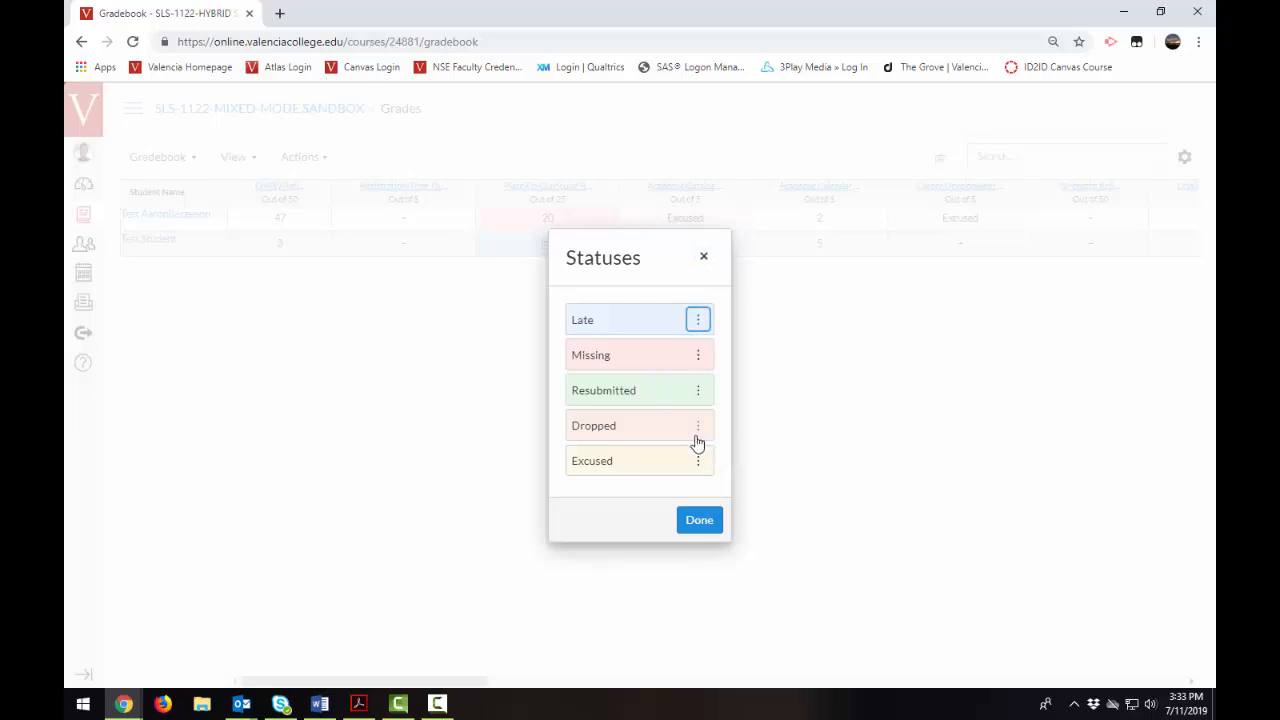
left_click(704, 259)
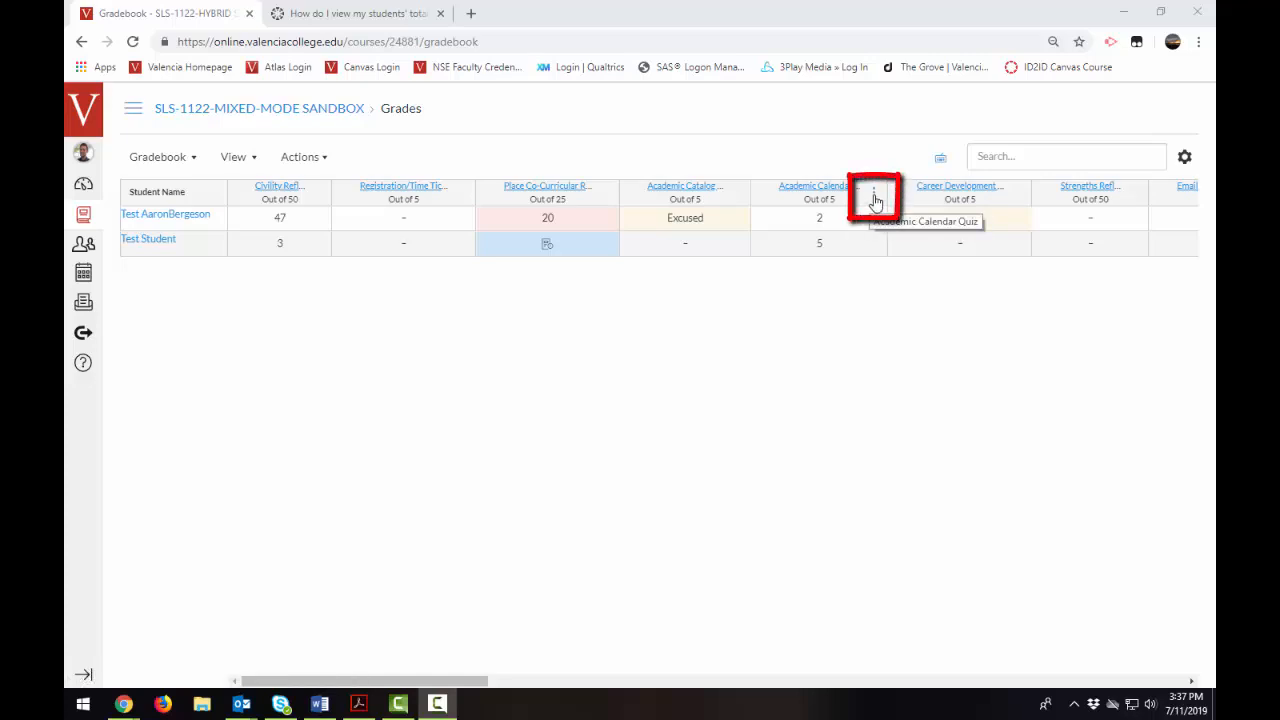
- Switch grade entry for the Academic Calendar Quiz column to Percentage and back to Points
left_click(874, 196)
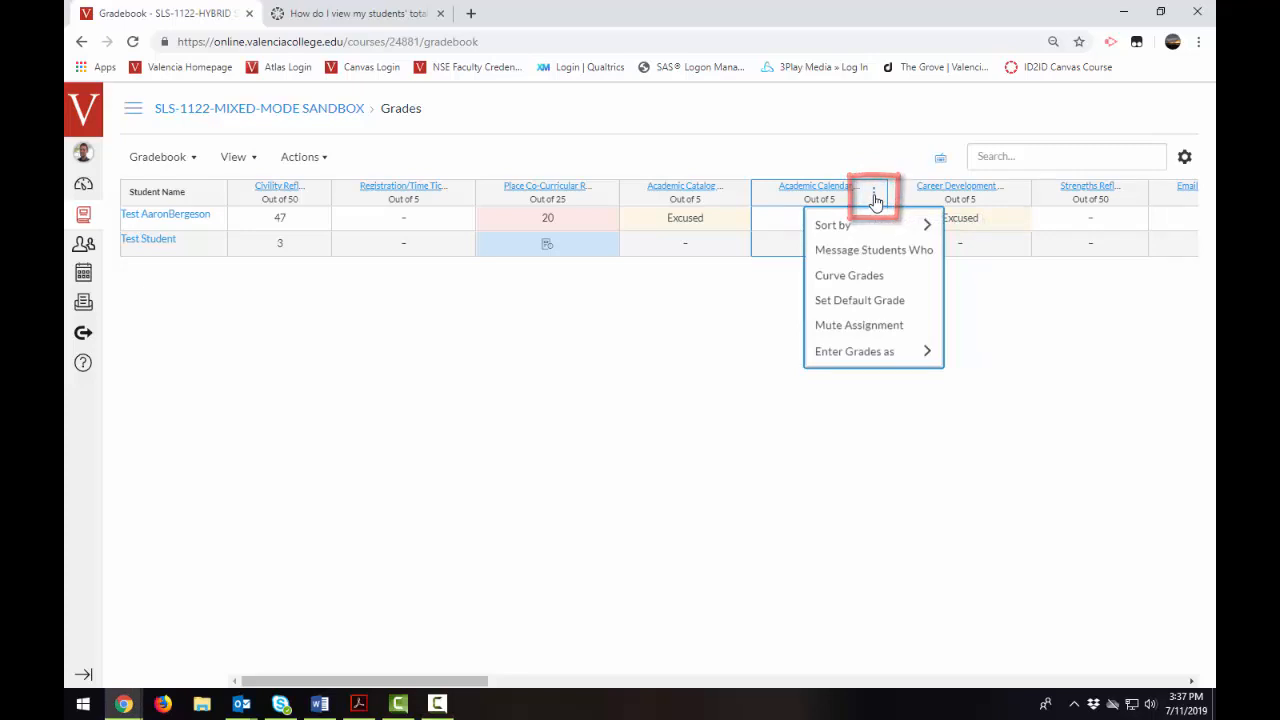
mouse_move(890, 349)
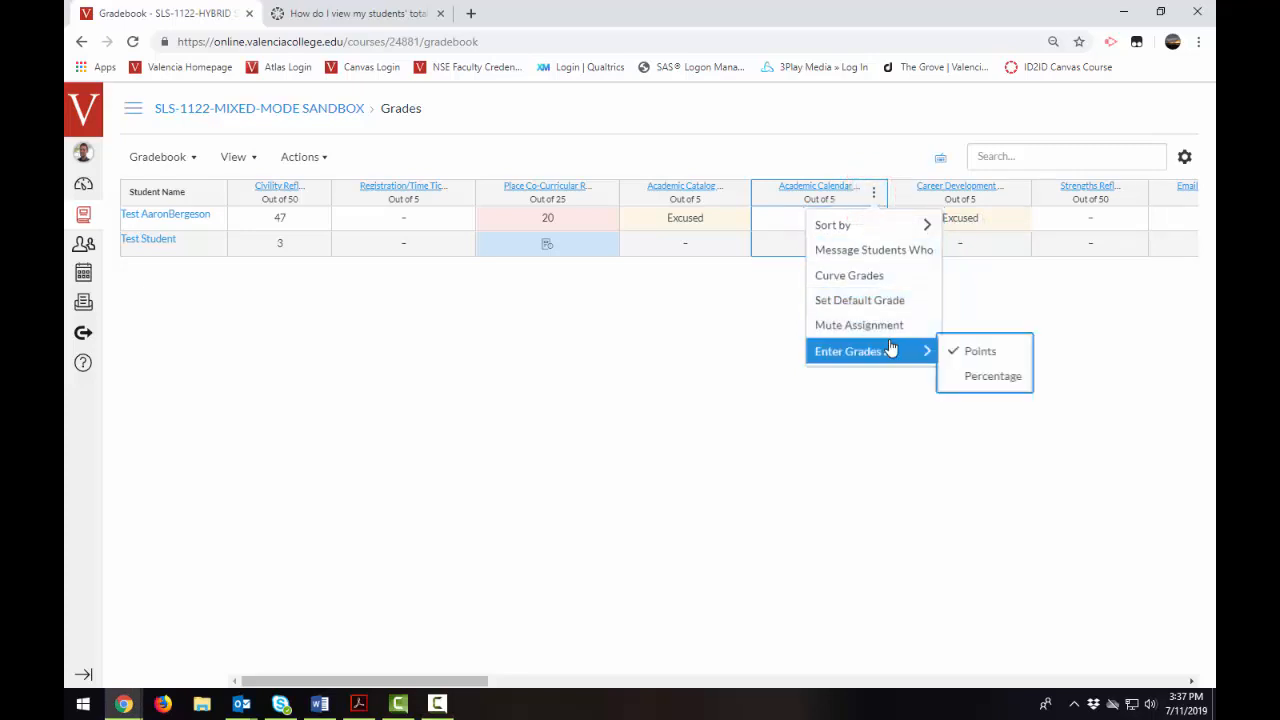
left_click(993, 377)
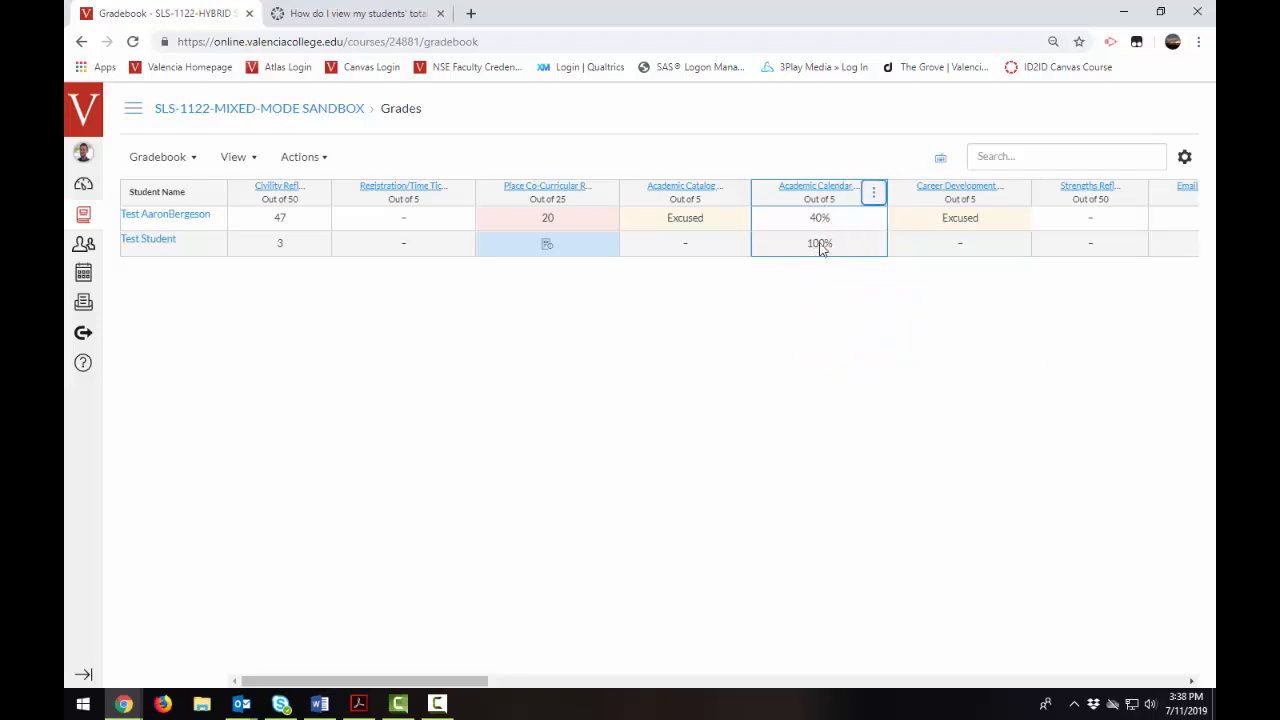
left_click(873, 195)
mouse_move(878, 351)
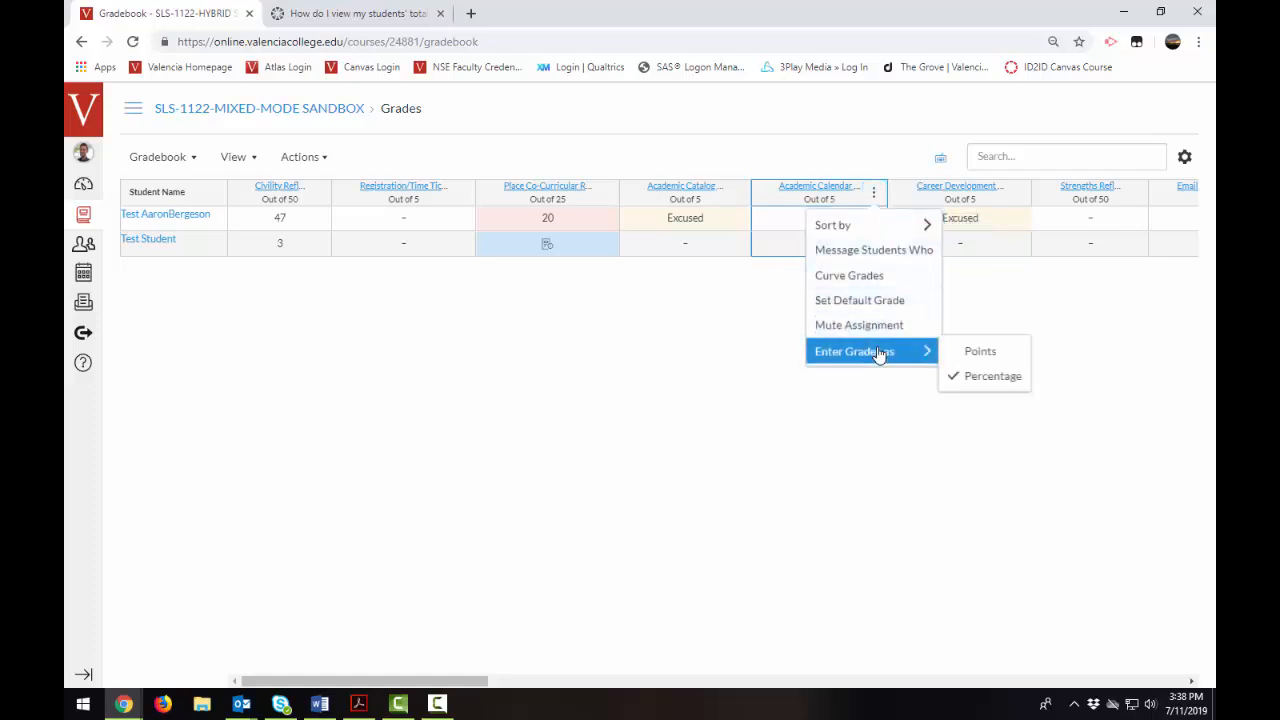
left_click(978, 353)
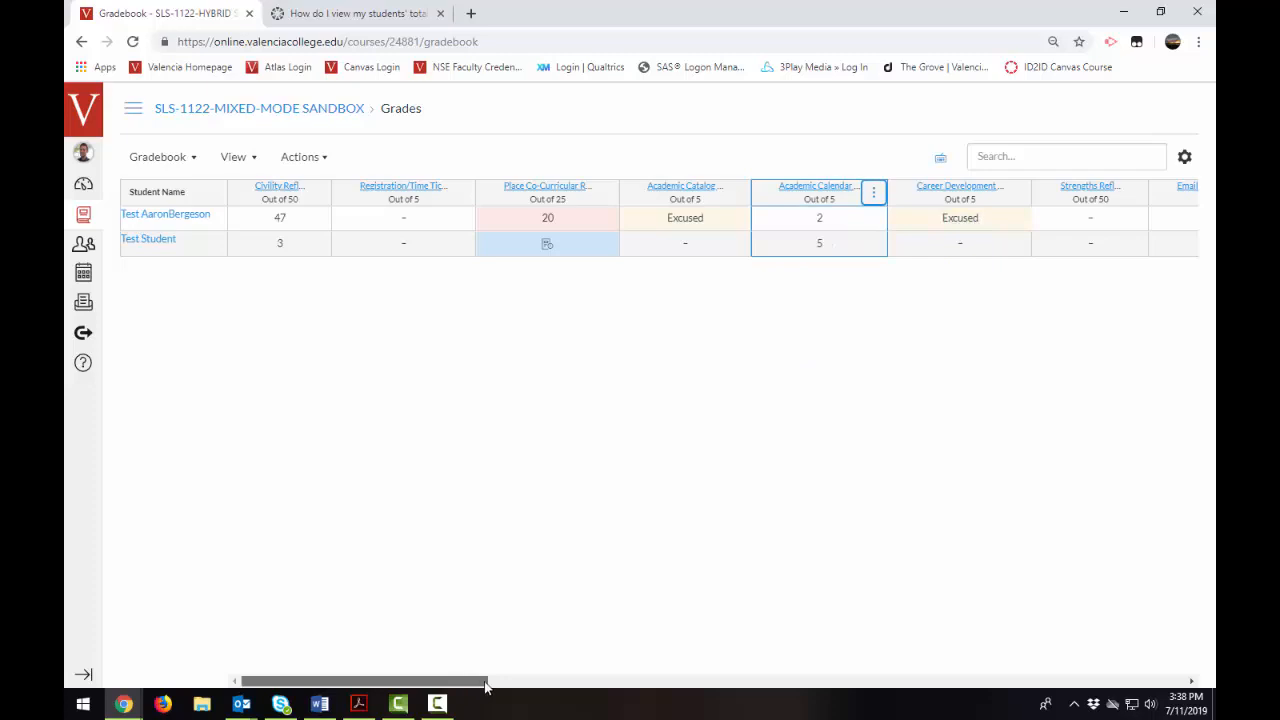
- Review the sorting and moving options of the Total column at the far end of the gradebook
left_click_drag(486, 686, 1185, 662)
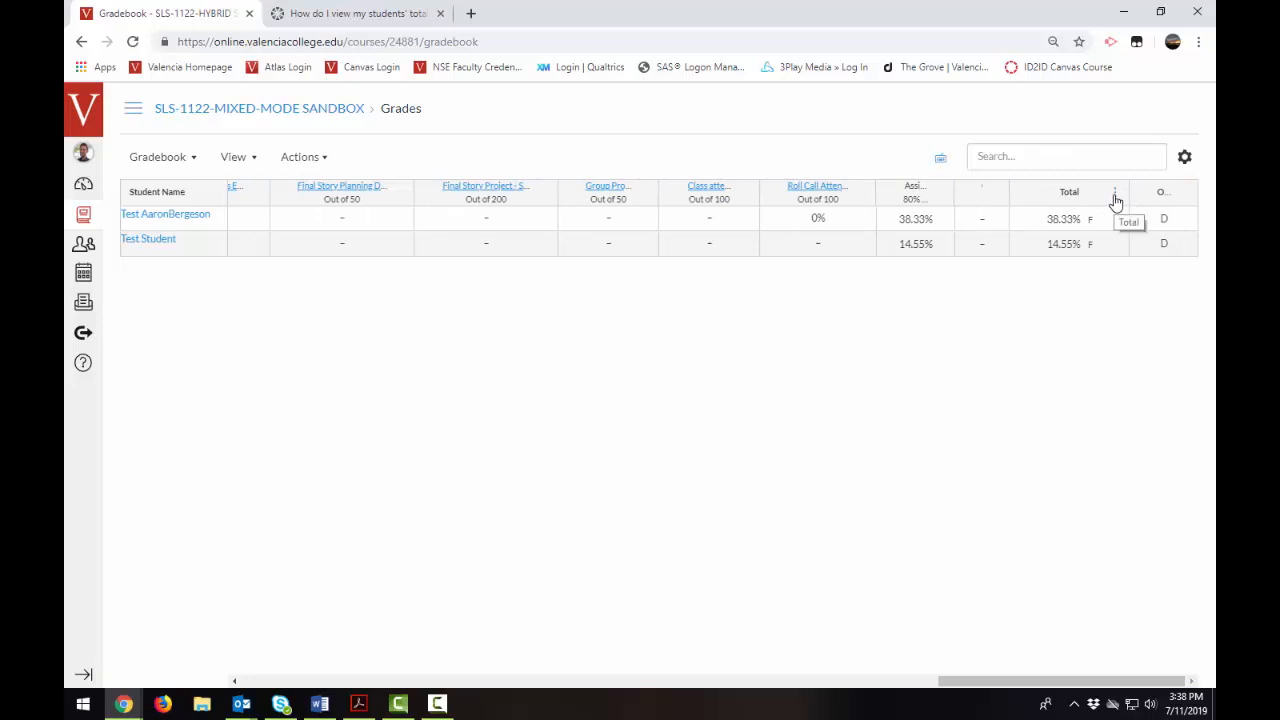
left_click(1115, 196)
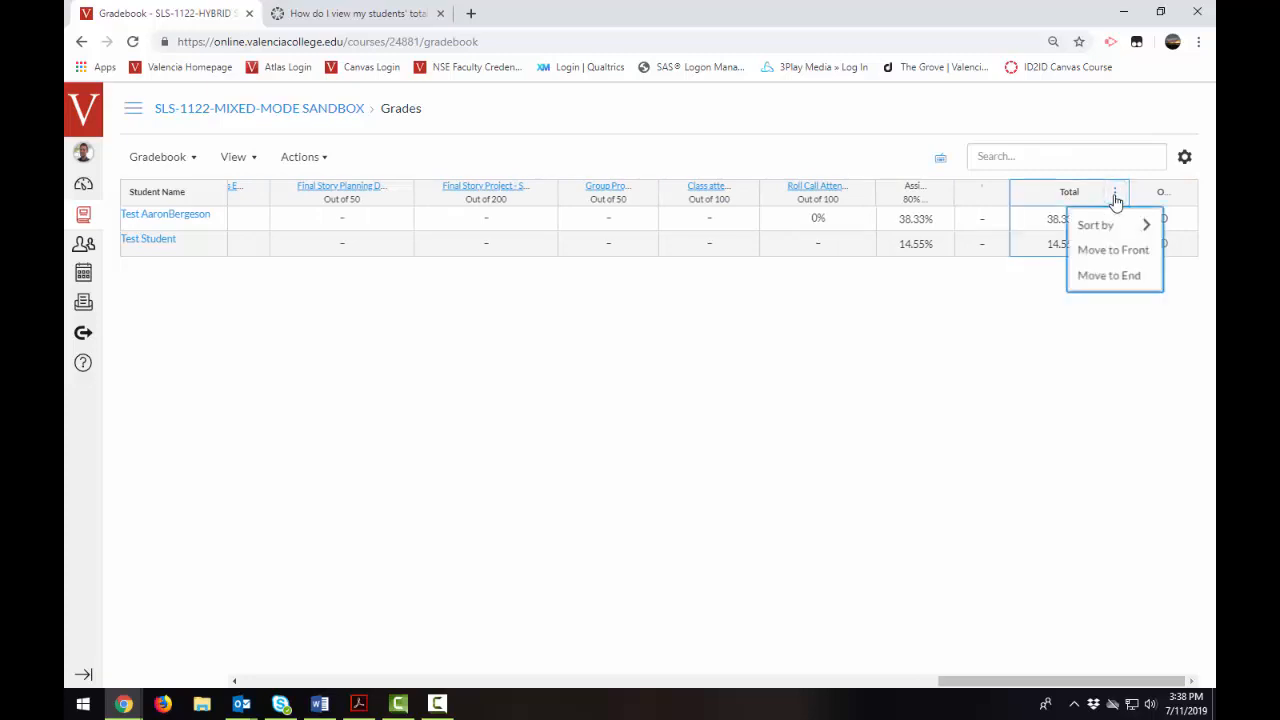
left_click(986, 368)
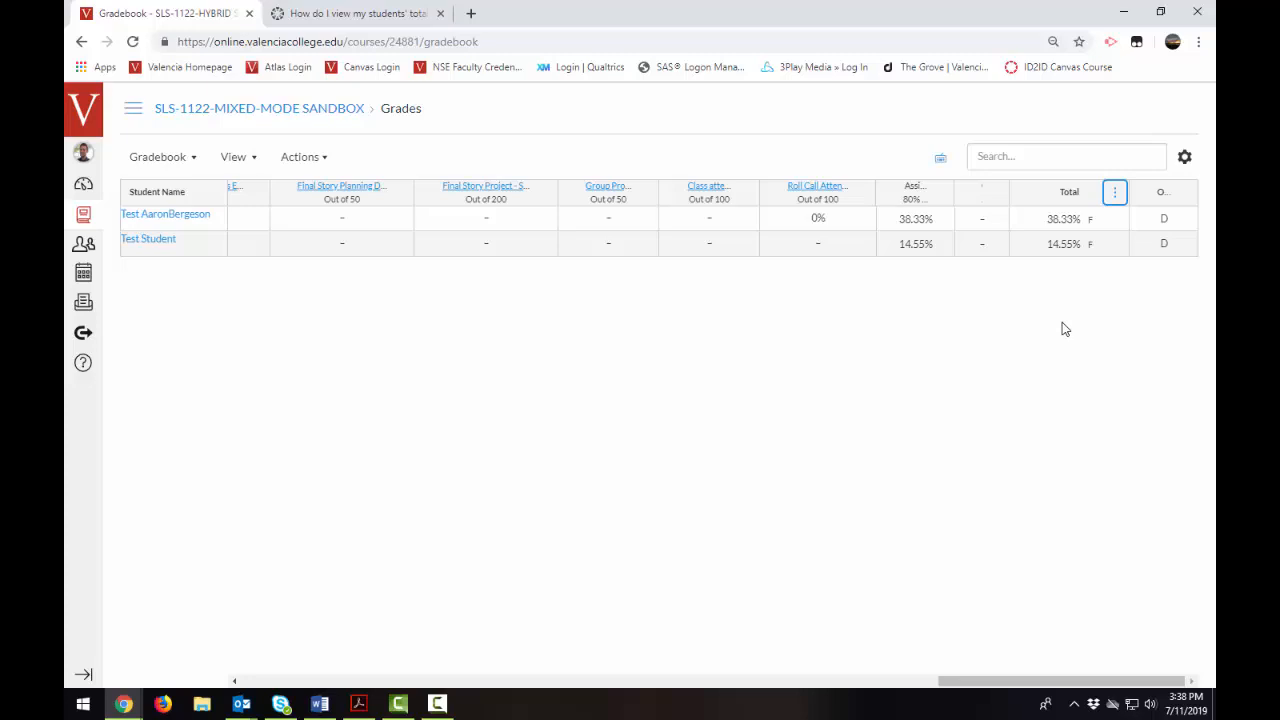
left_click(1115, 193)
left_click(1066, 437)
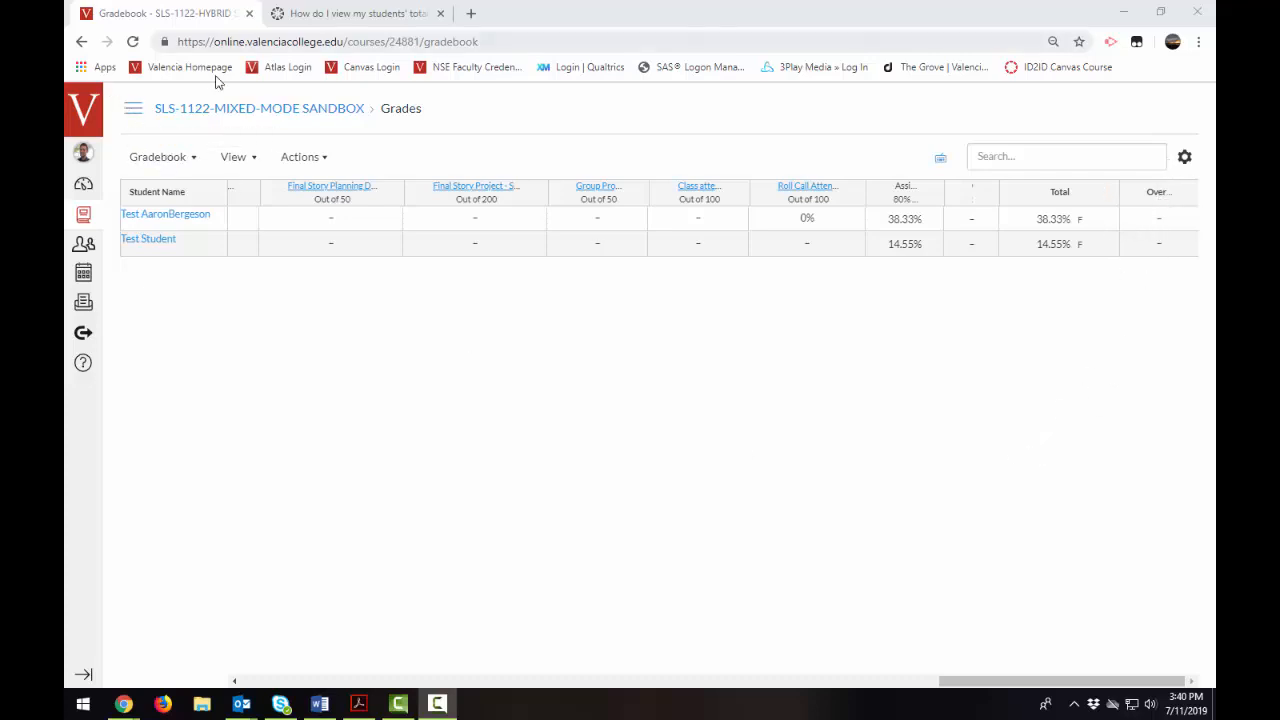
- Show the course navigation and open the course's Settings page
left_click(133, 108)
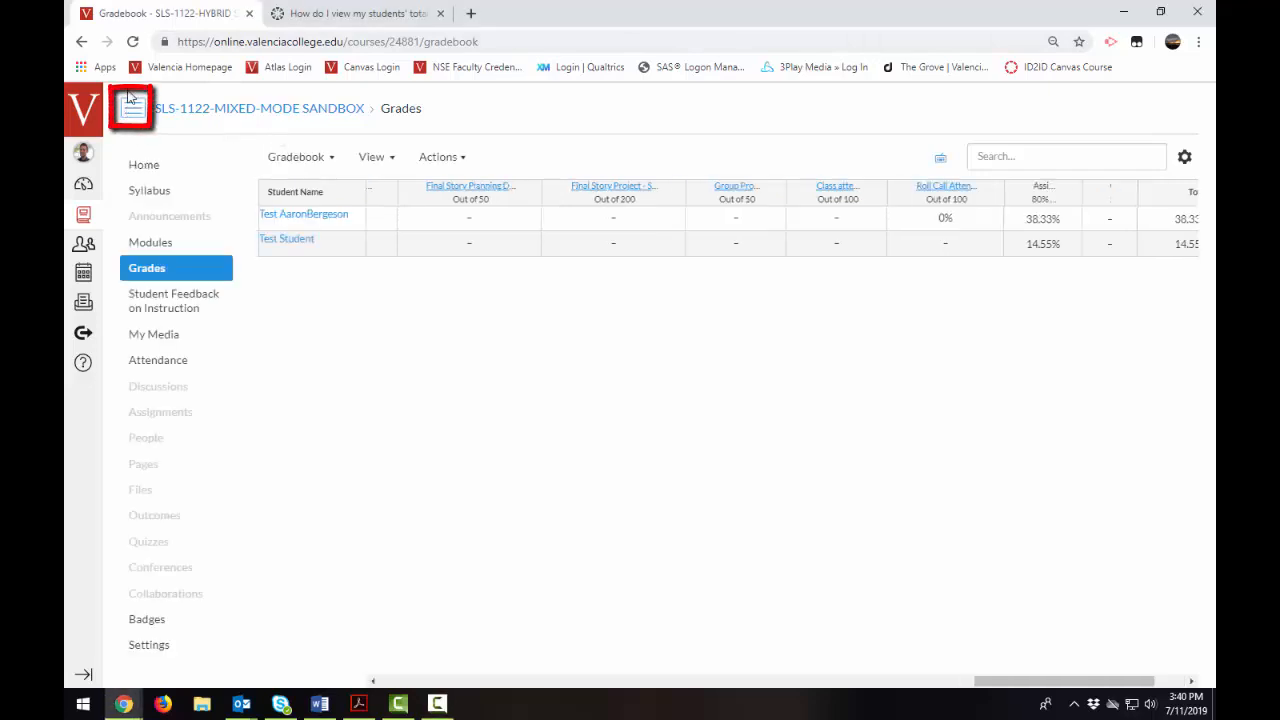
left_click(160, 648)
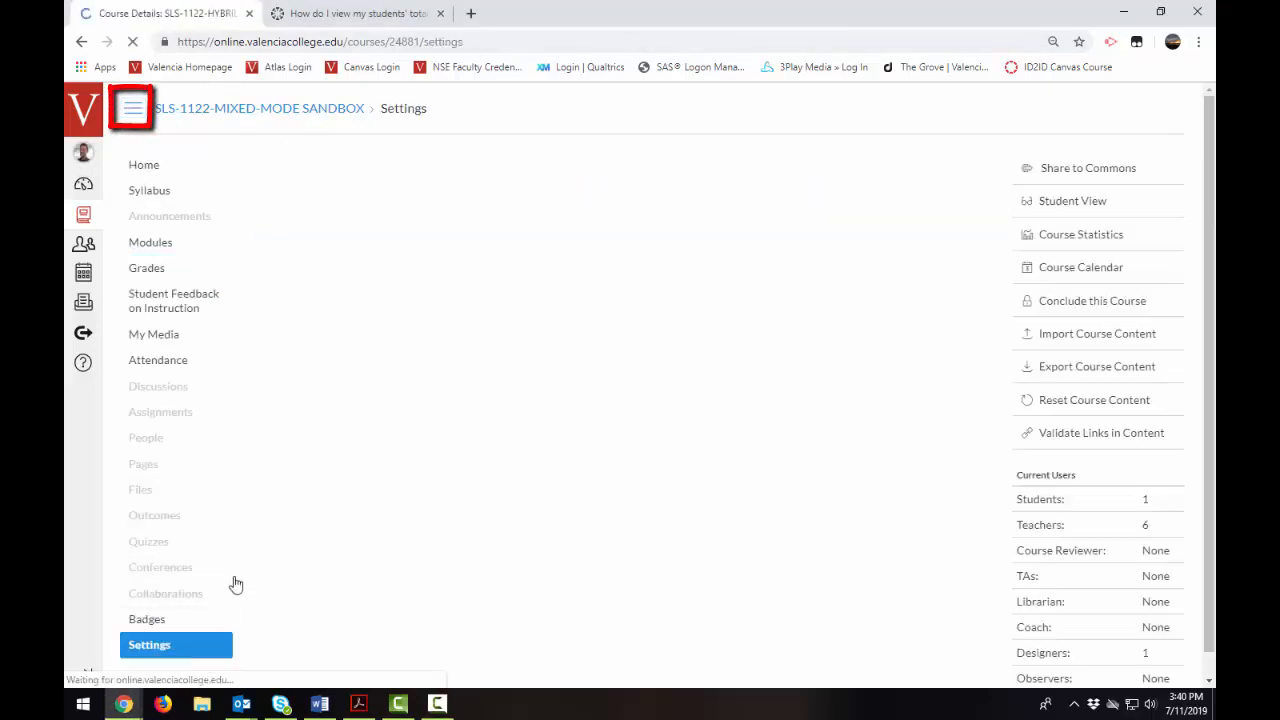
left_click(570, 165)
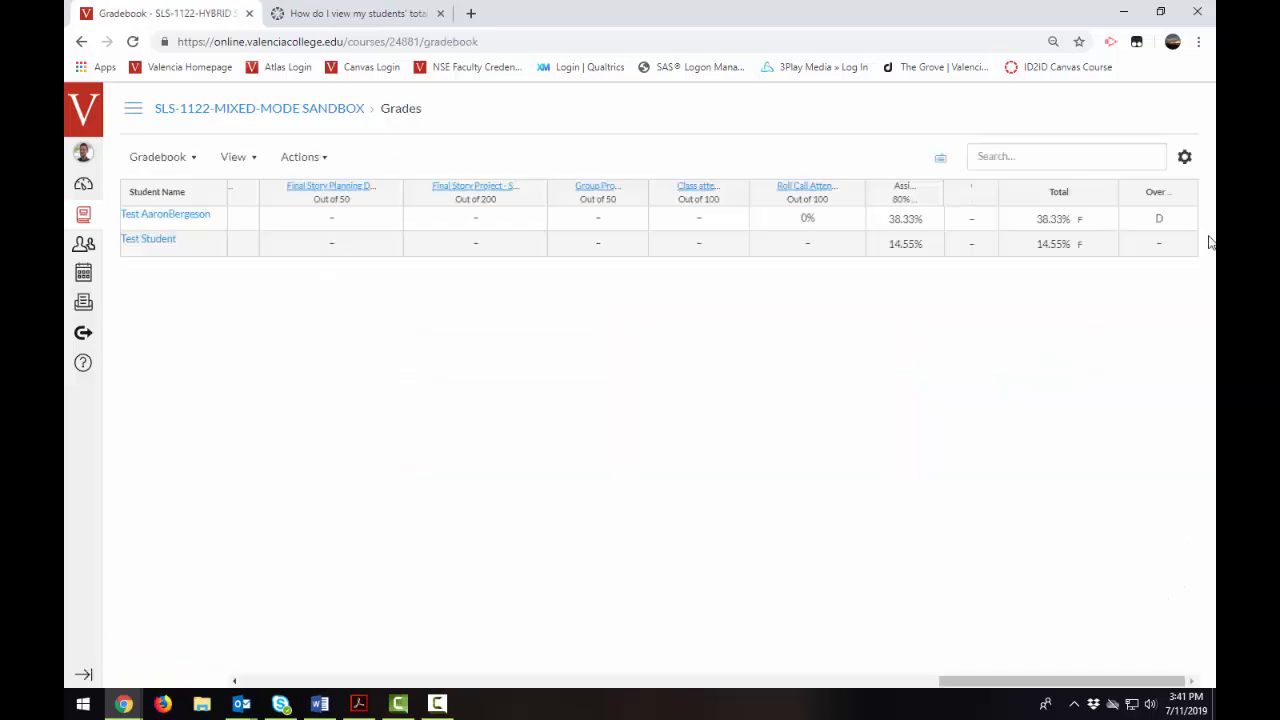
- Review the final grade override option in the gradebook's advanced settings and leave the settings without updating
left_click(1185, 157)
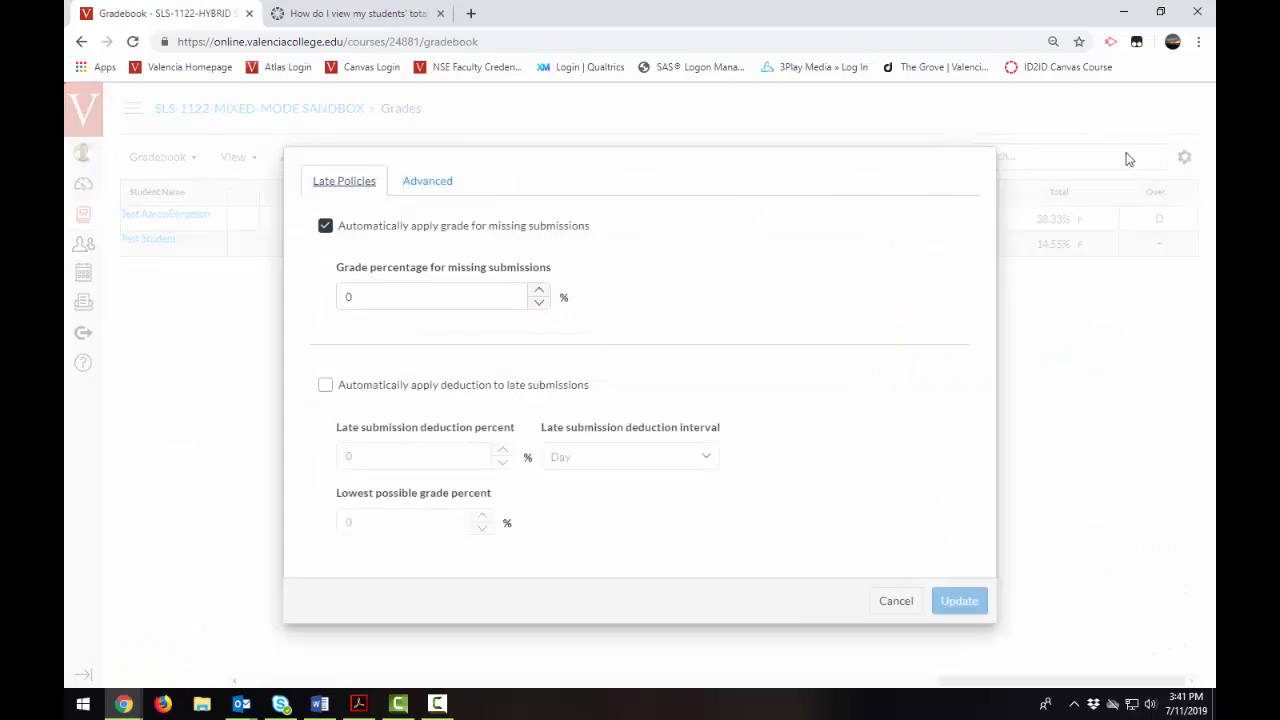
left_click(427, 182)
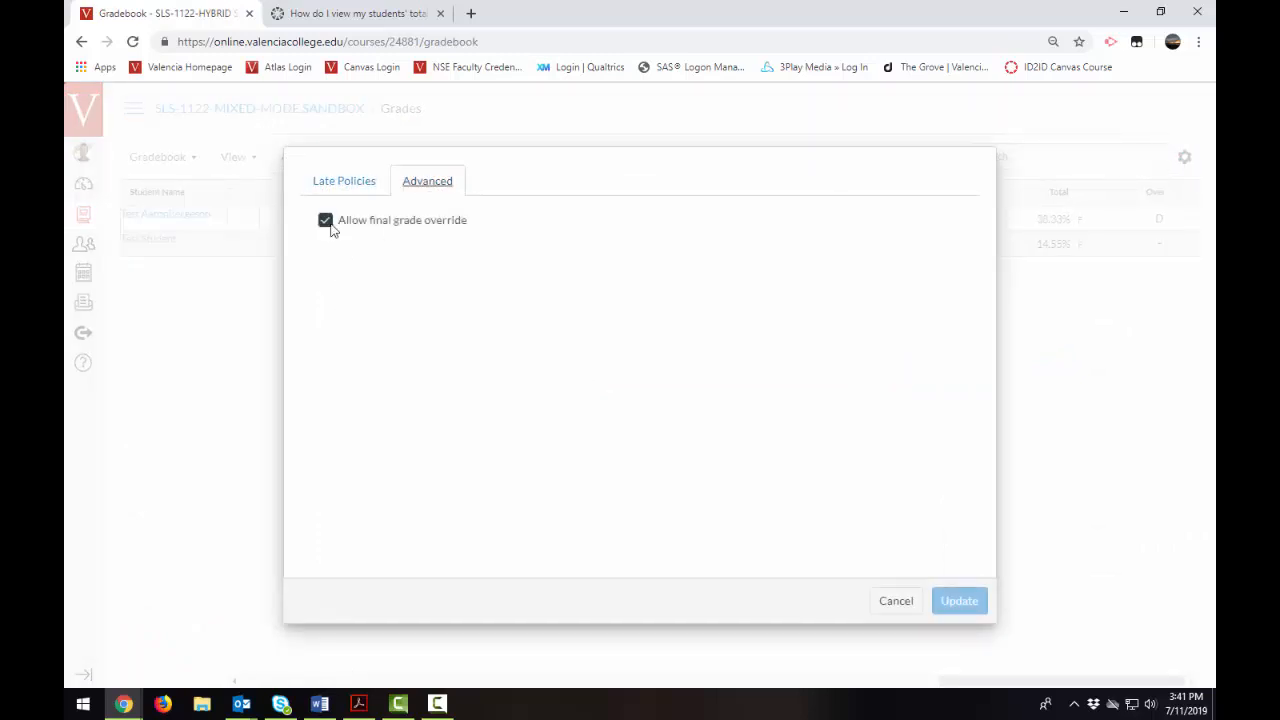
left_click(893, 603)
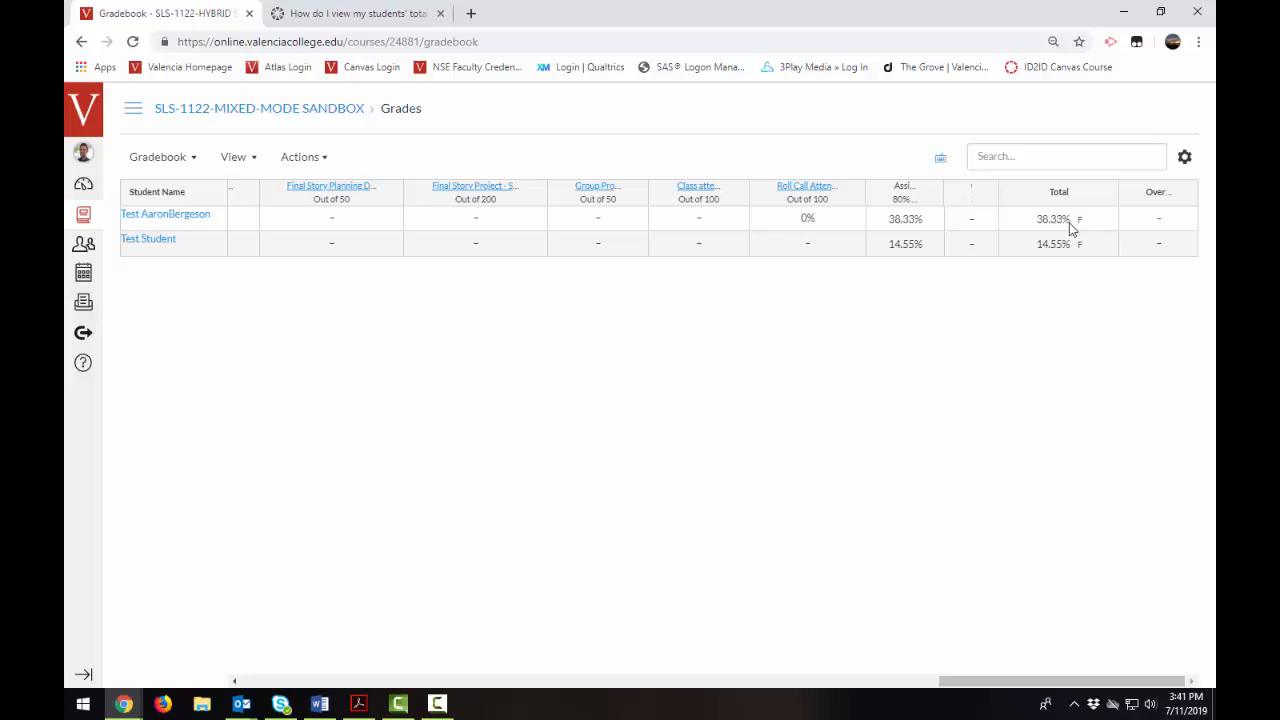
- Enter D as the final grade override for the first student in the gradebook
left_click(1163, 227)
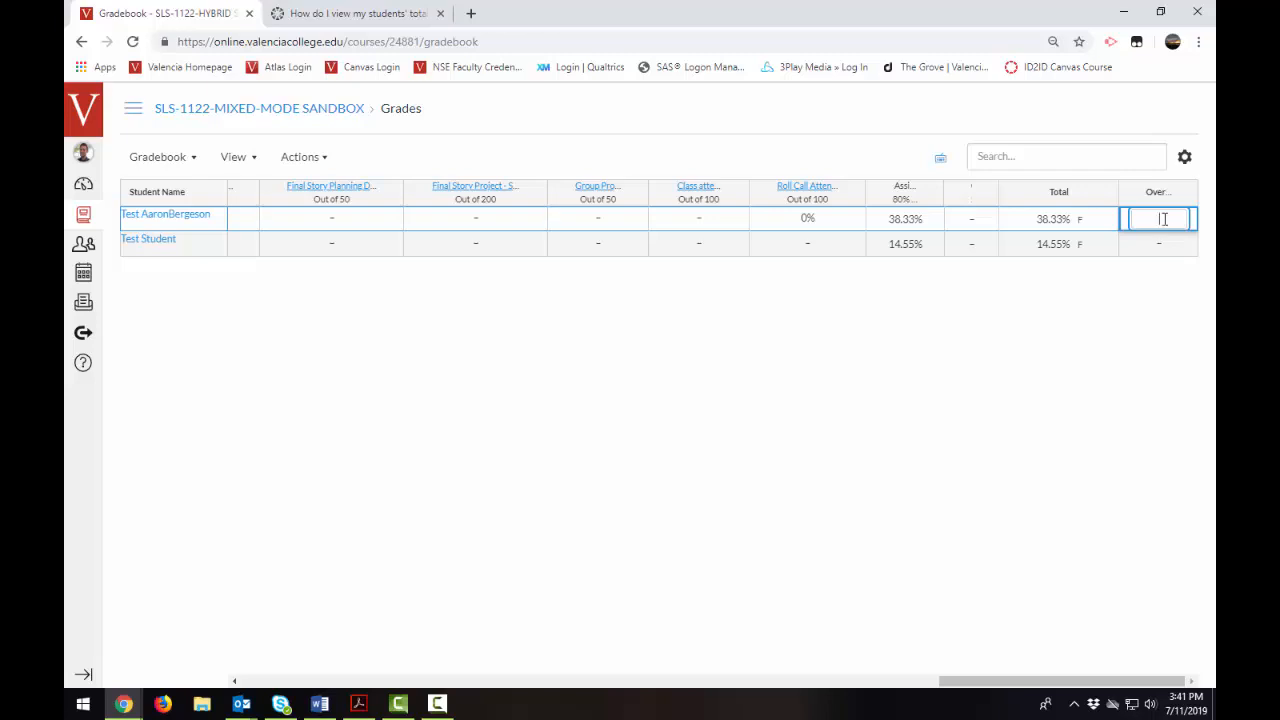
type("D")
left_click(1100, 333)
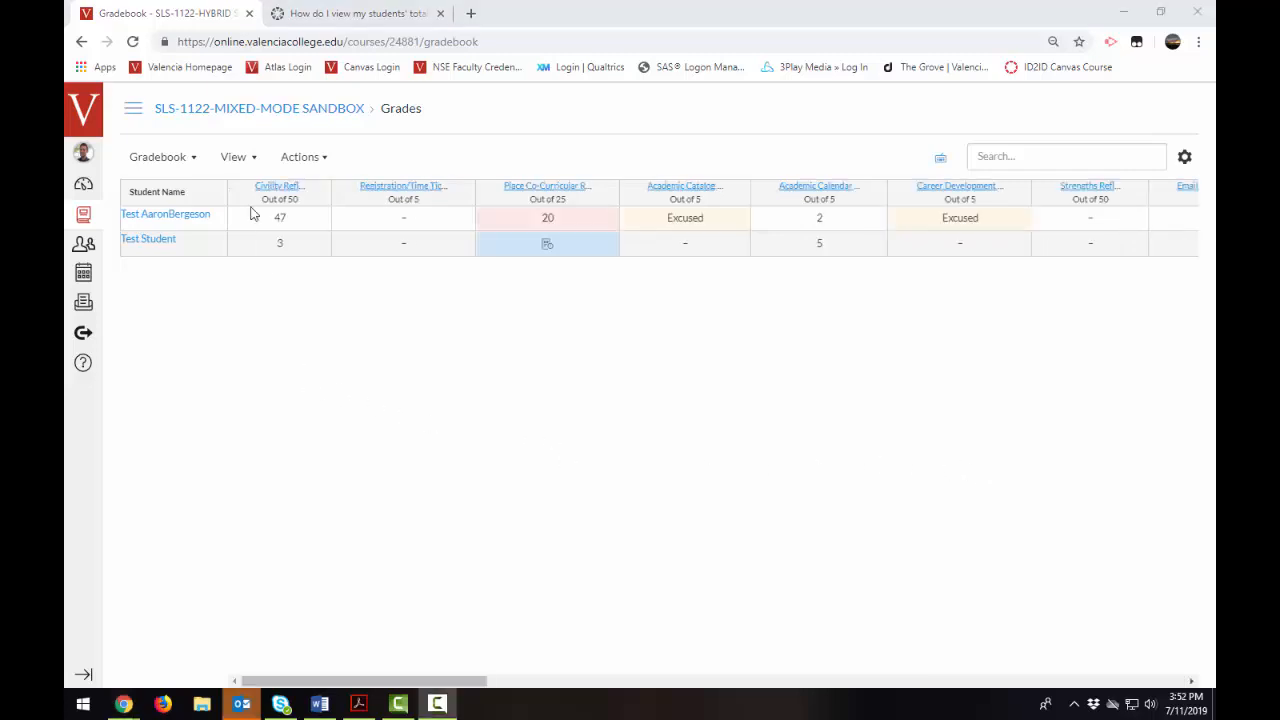
- Review the Arrange By options for the gradebook columns and turn on the Modules filter
left_click(244, 164)
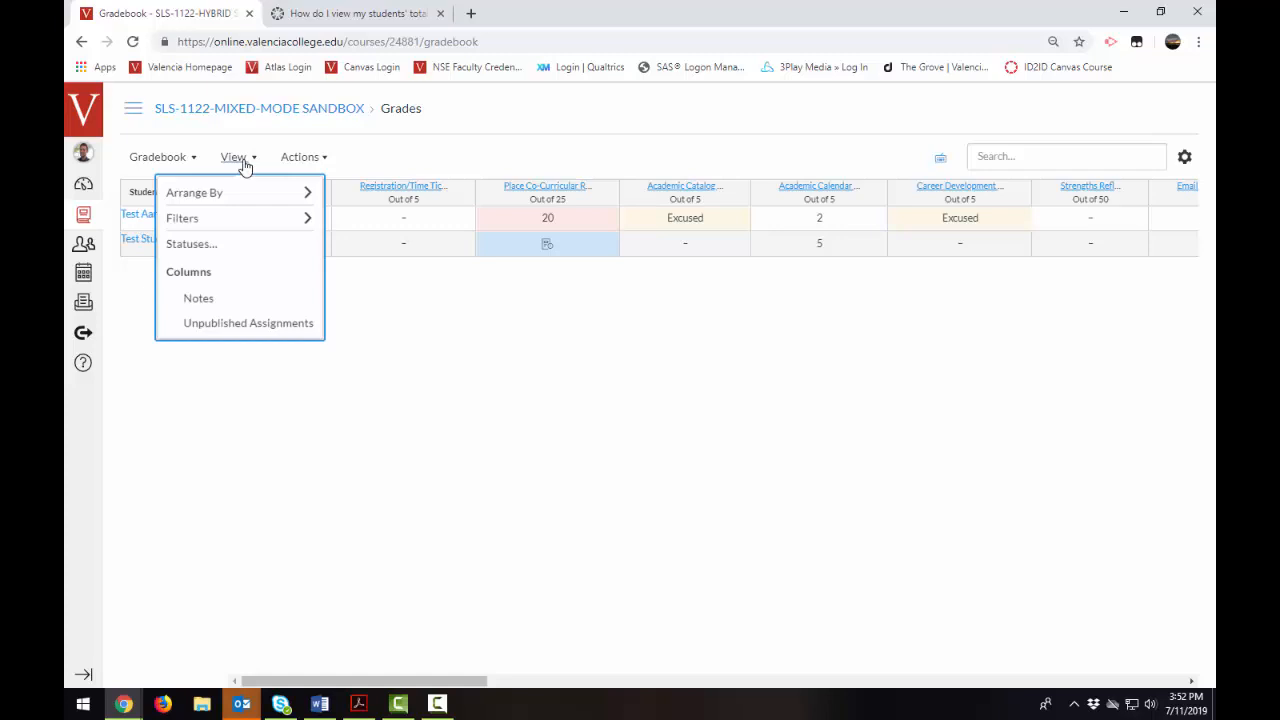
left_click(222, 191)
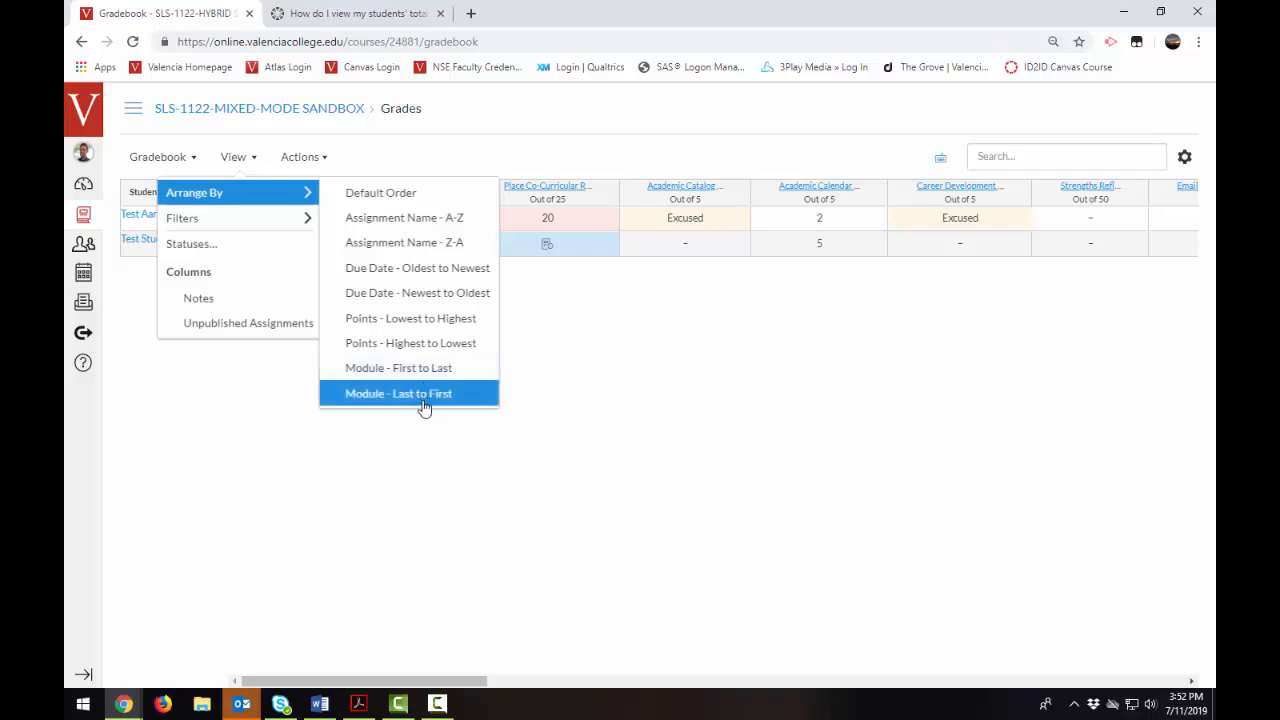
mouse_move(261, 226)
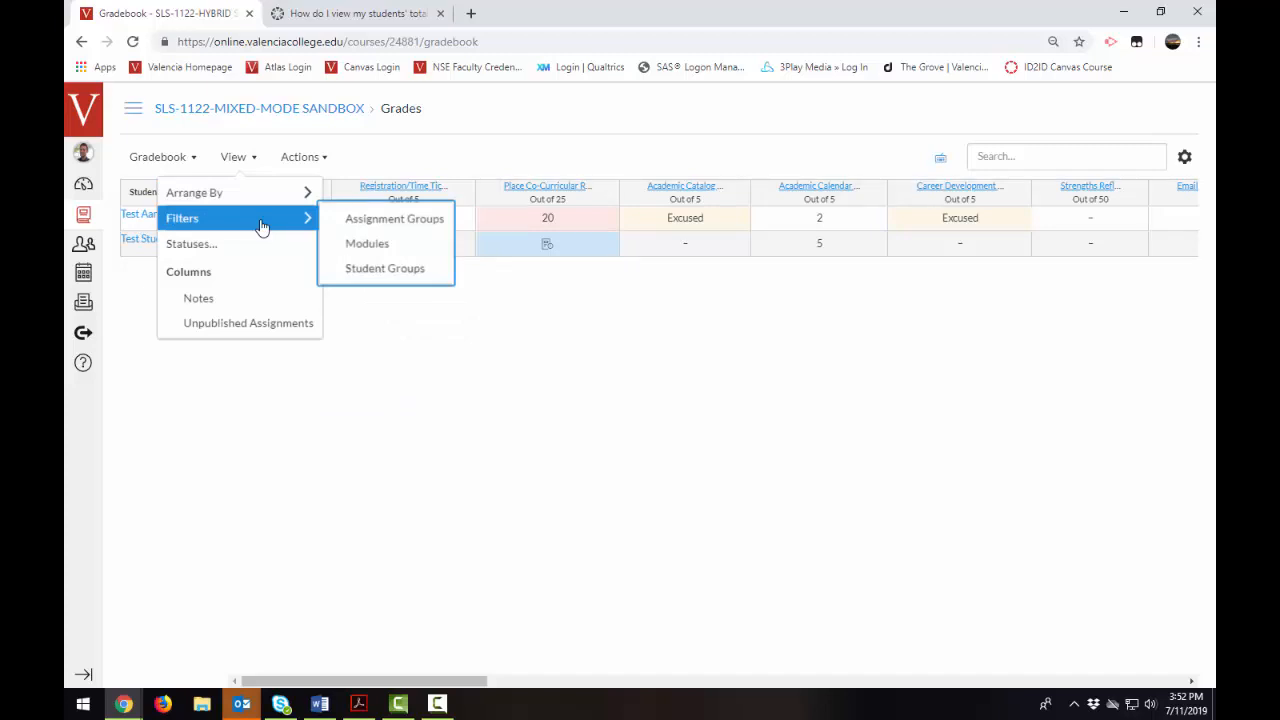
left_click(368, 246)
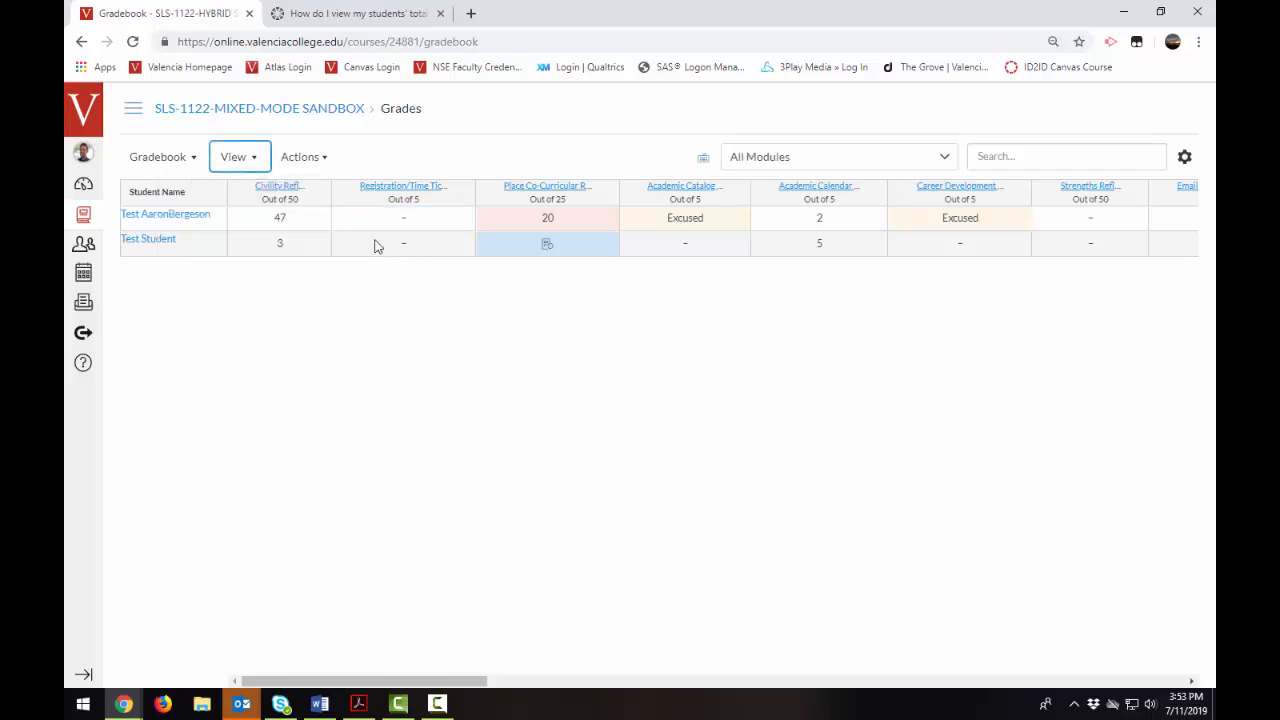
- Show only the assignments of Week 1: Course Introduction, followed by those of Week 4: Self-Assessment
left_click(940, 157)
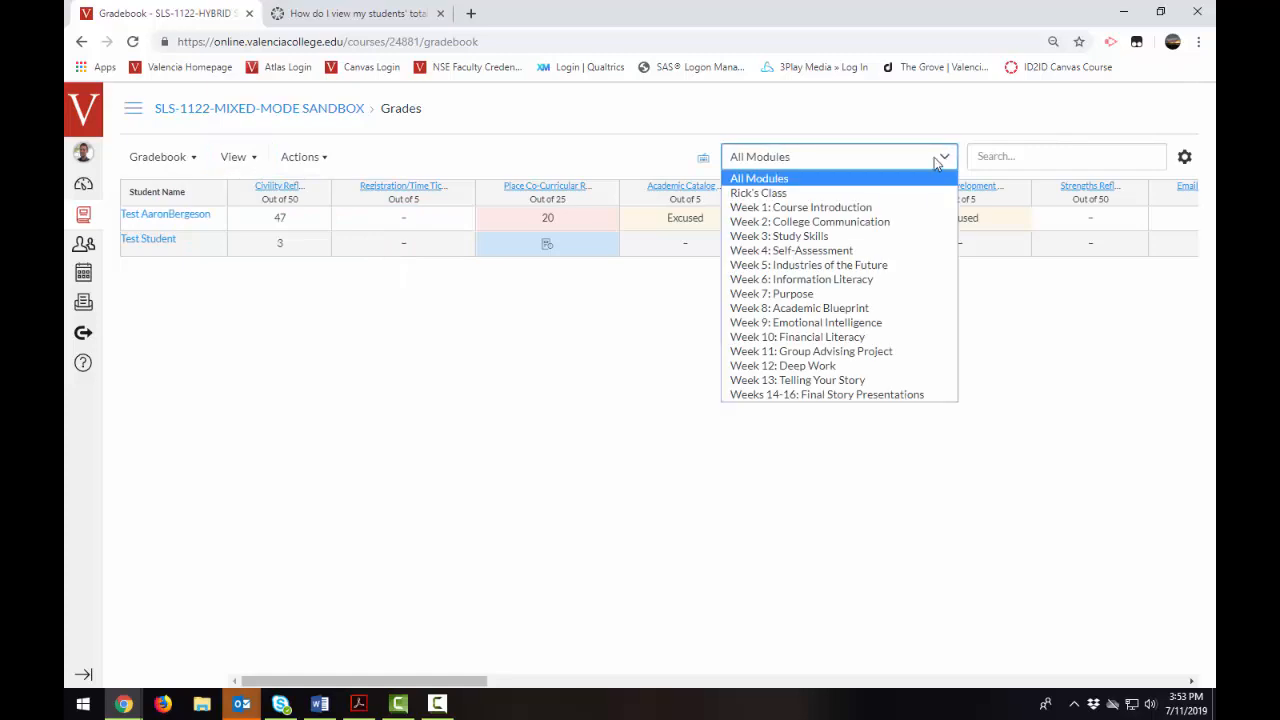
left_click(819, 210)
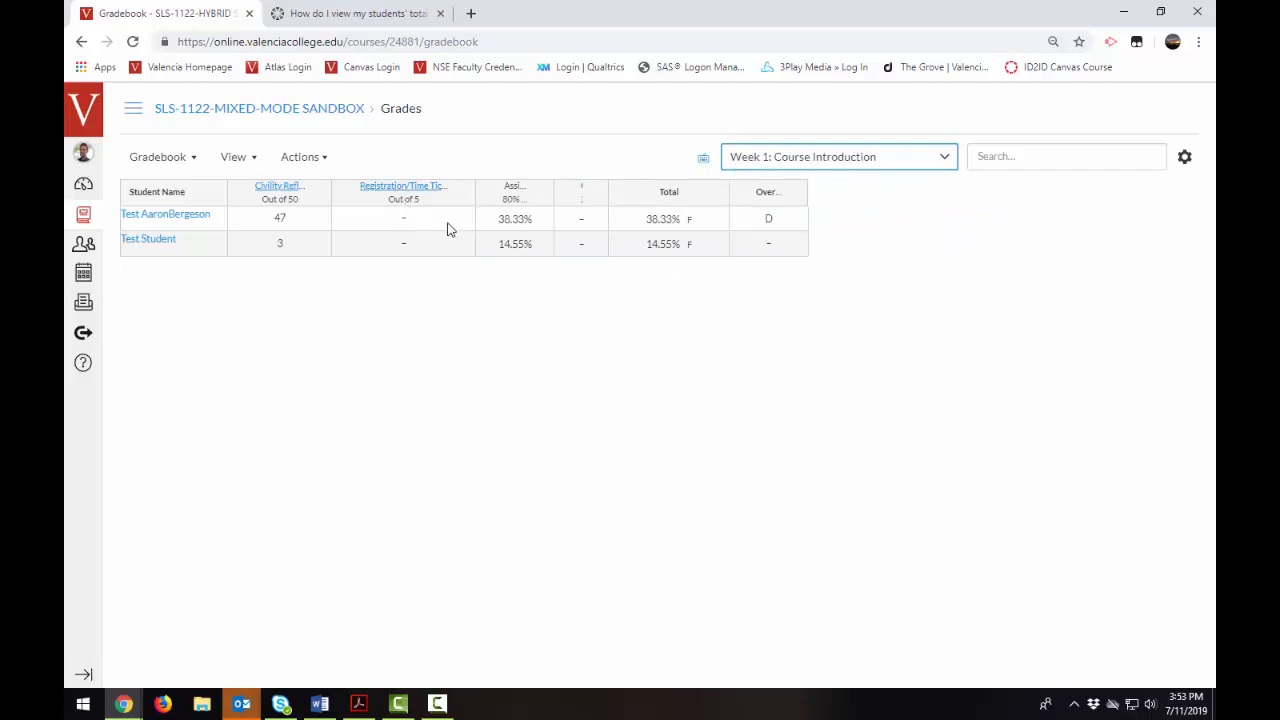
left_click(866, 158)
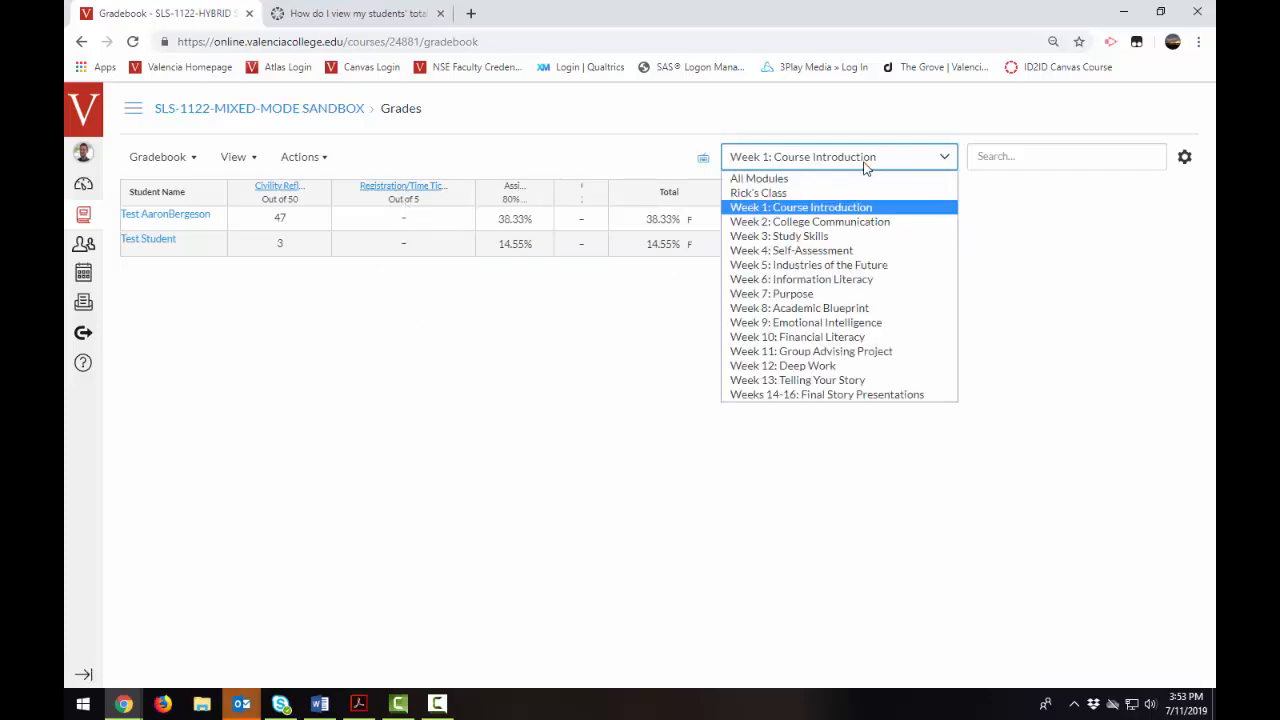
left_click(792, 250)
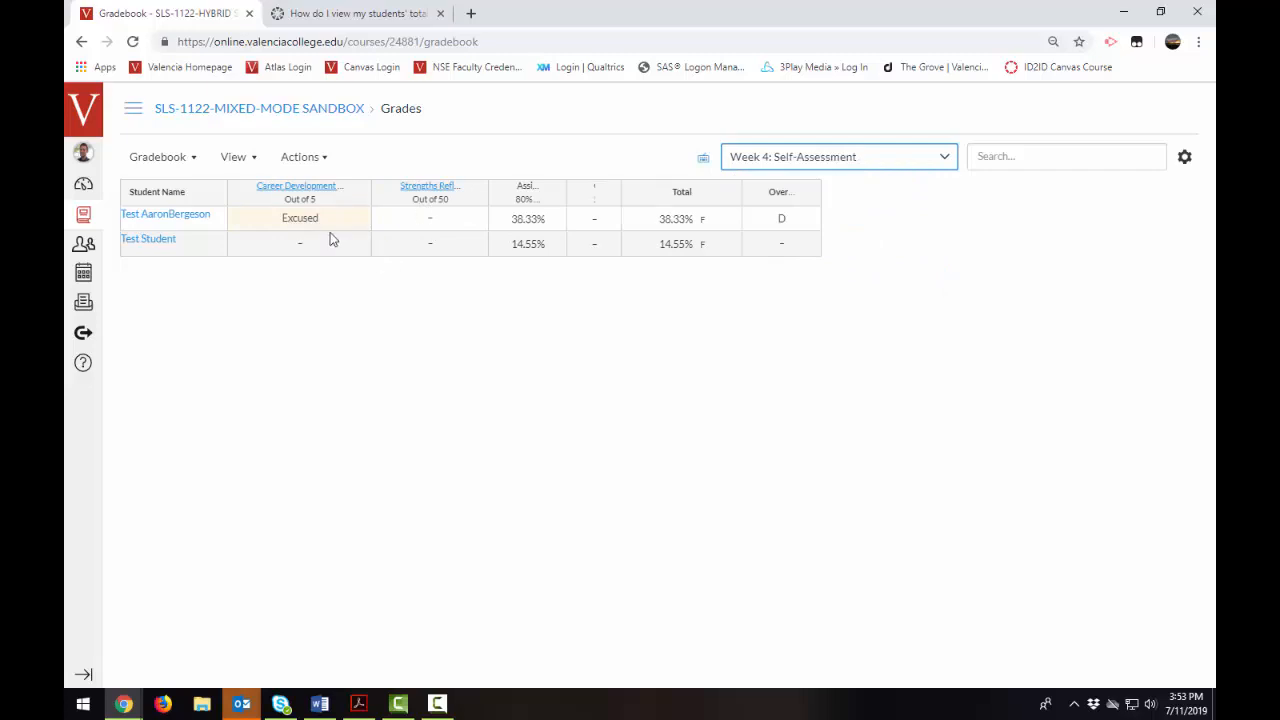
- Turn off the Modules filter in the gradebook
left_click(238, 158)
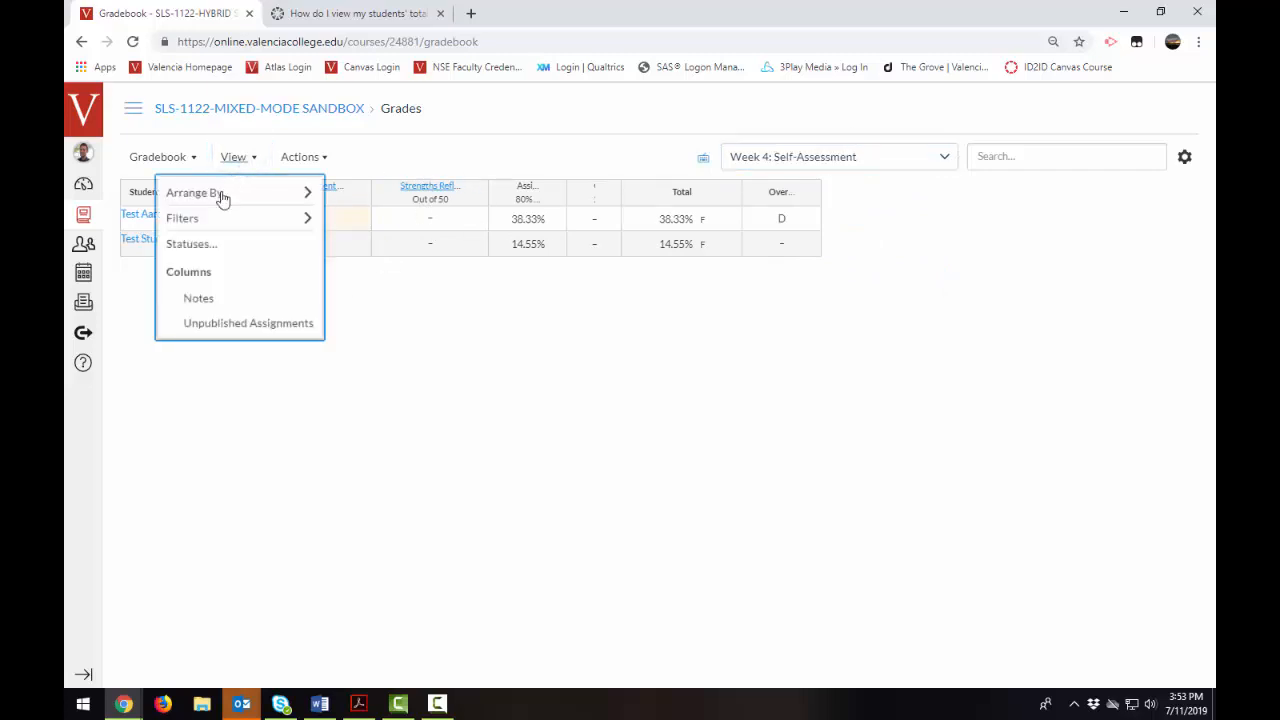
mouse_move(217, 218)
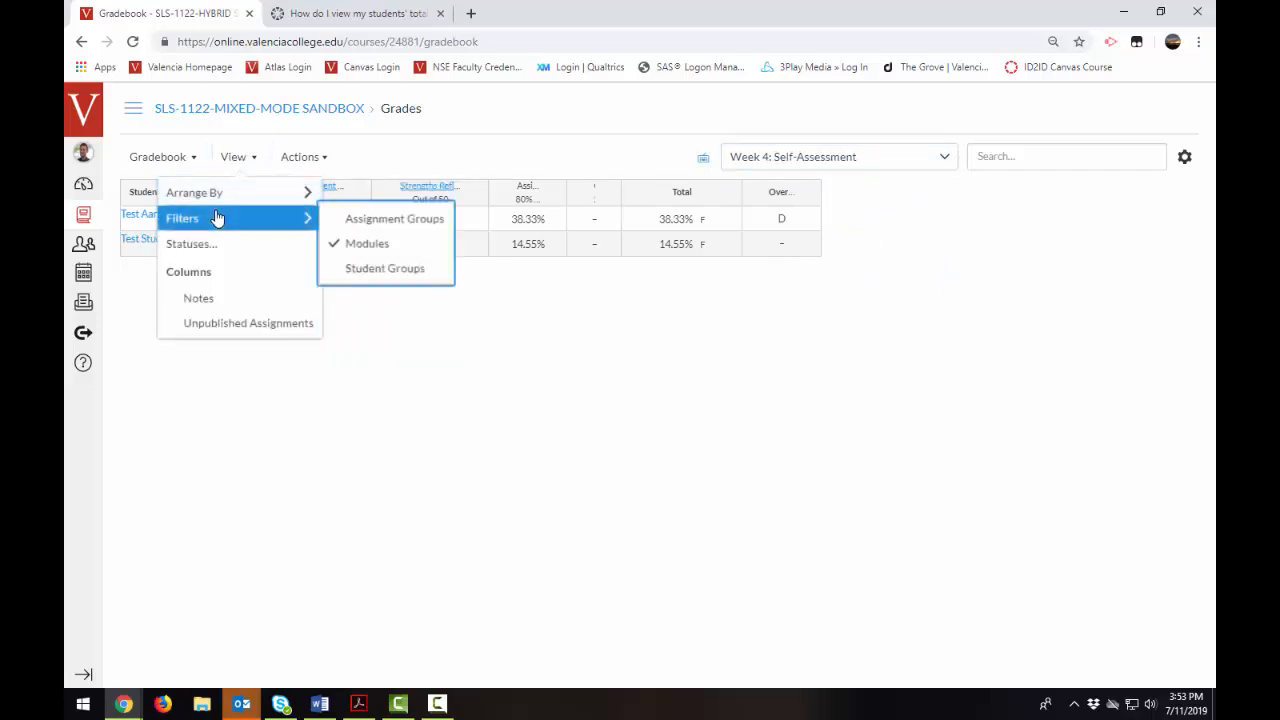
left_click(340, 247)
- Turn on the Assignment Groups filter and view the Assignments group, followed by the Quizzes group
left_click(255, 158)
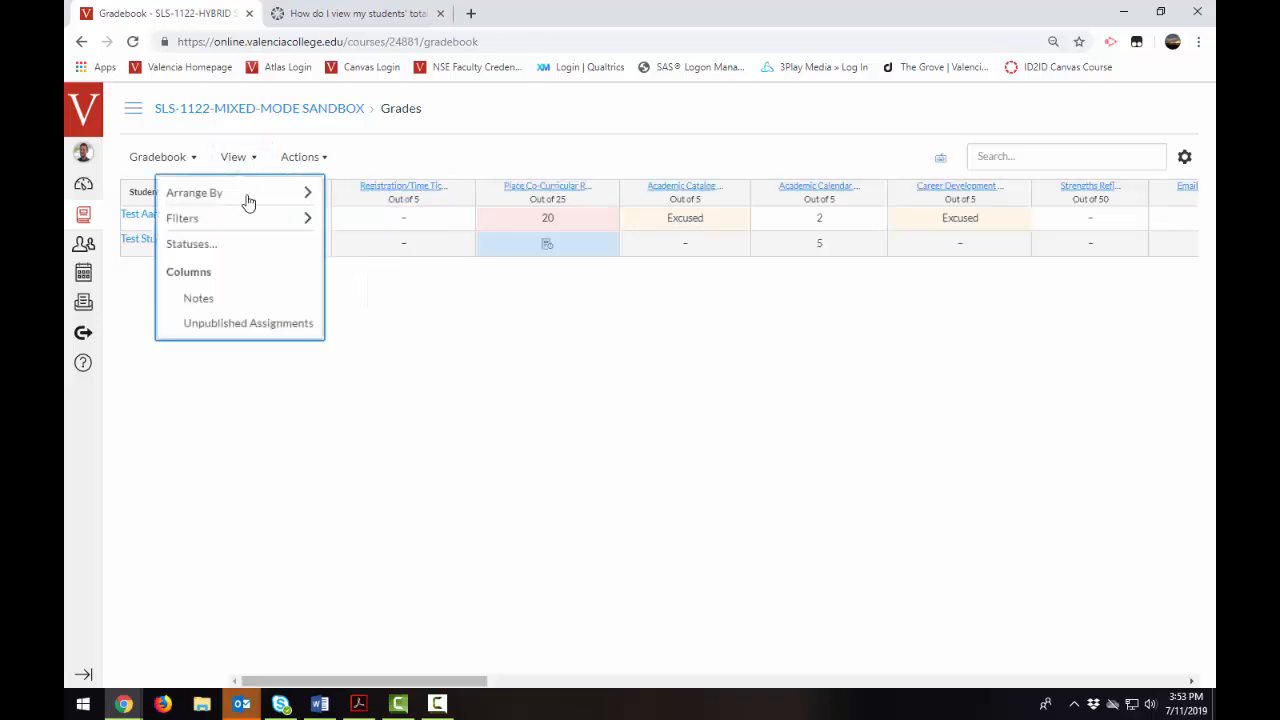
mouse_move(248, 220)
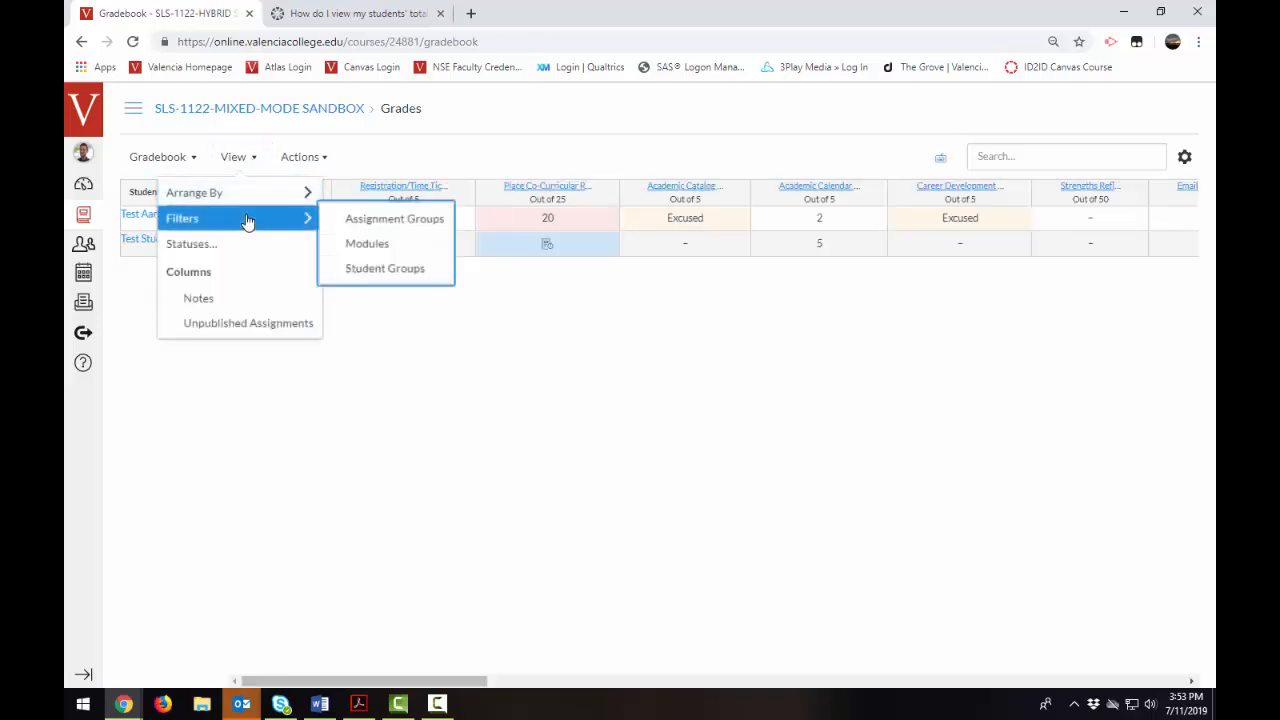
left_click(382, 230)
left_click(894, 157)
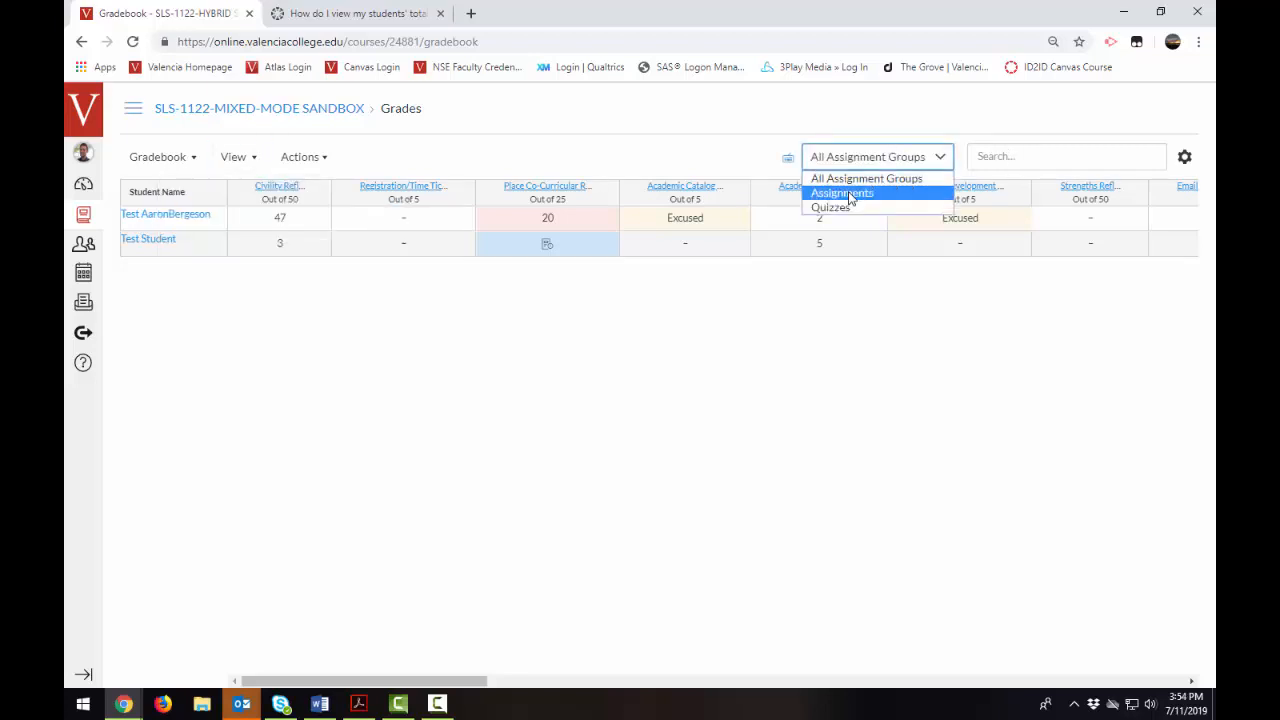
left_click(849, 194)
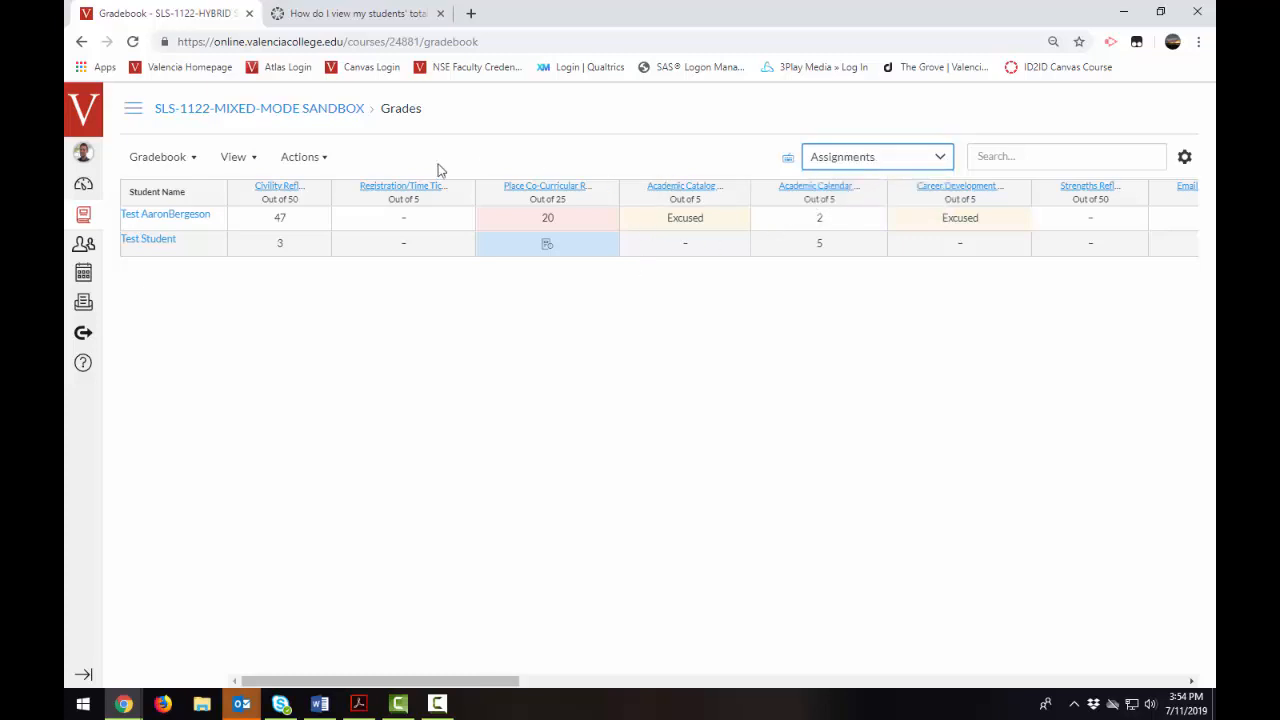
left_click(868, 162)
left_click(860, 206)
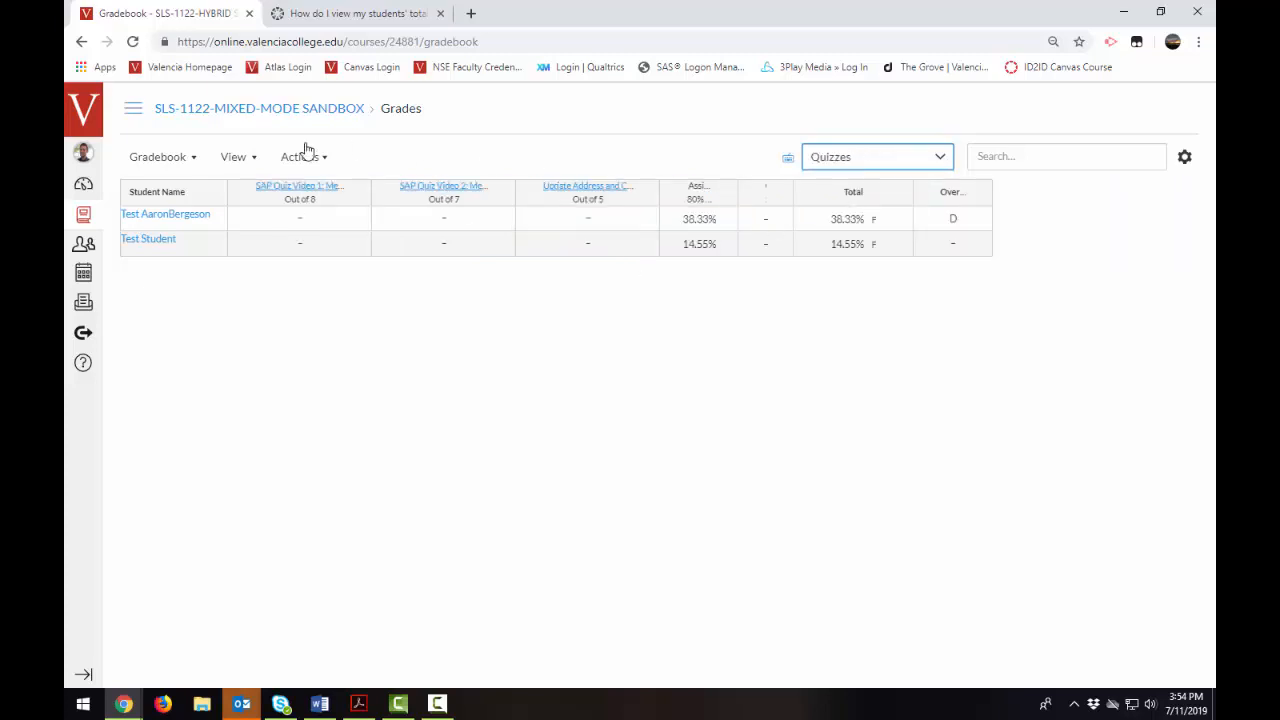
- Switch the gradebook filter to Student Groups and open the list of available groups
left_click(237, 157)
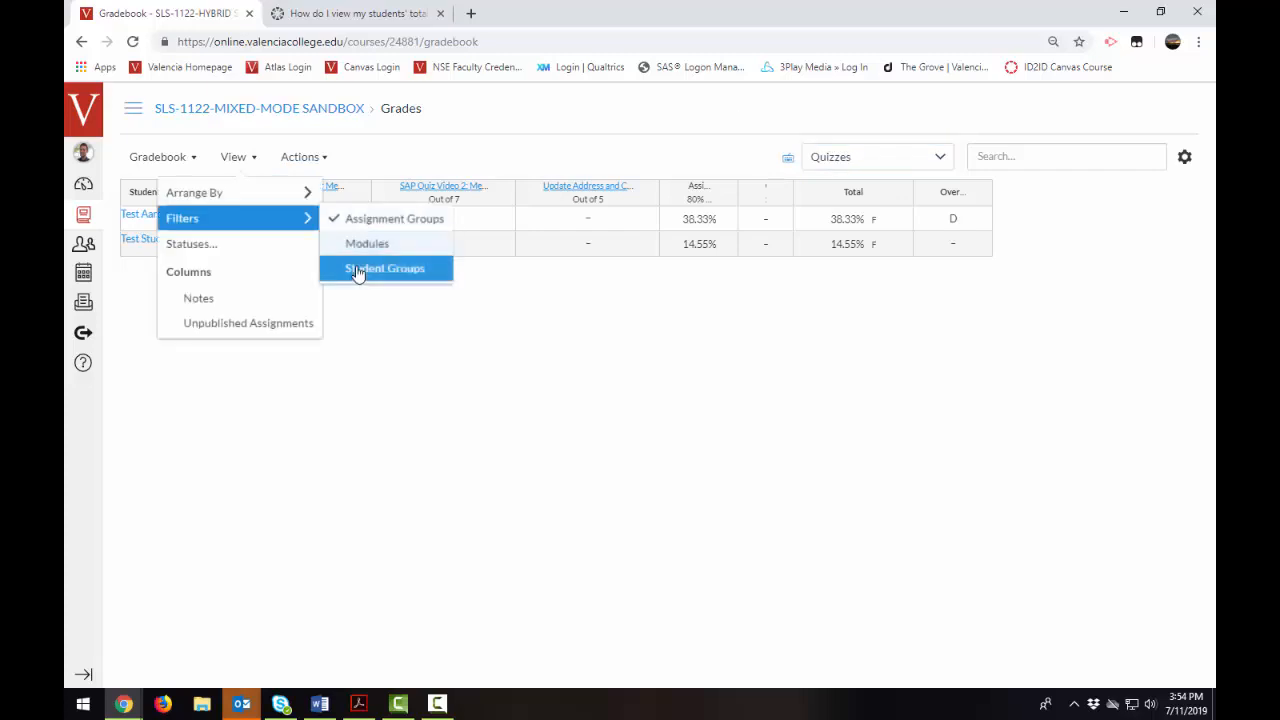
left_click(358, 269)
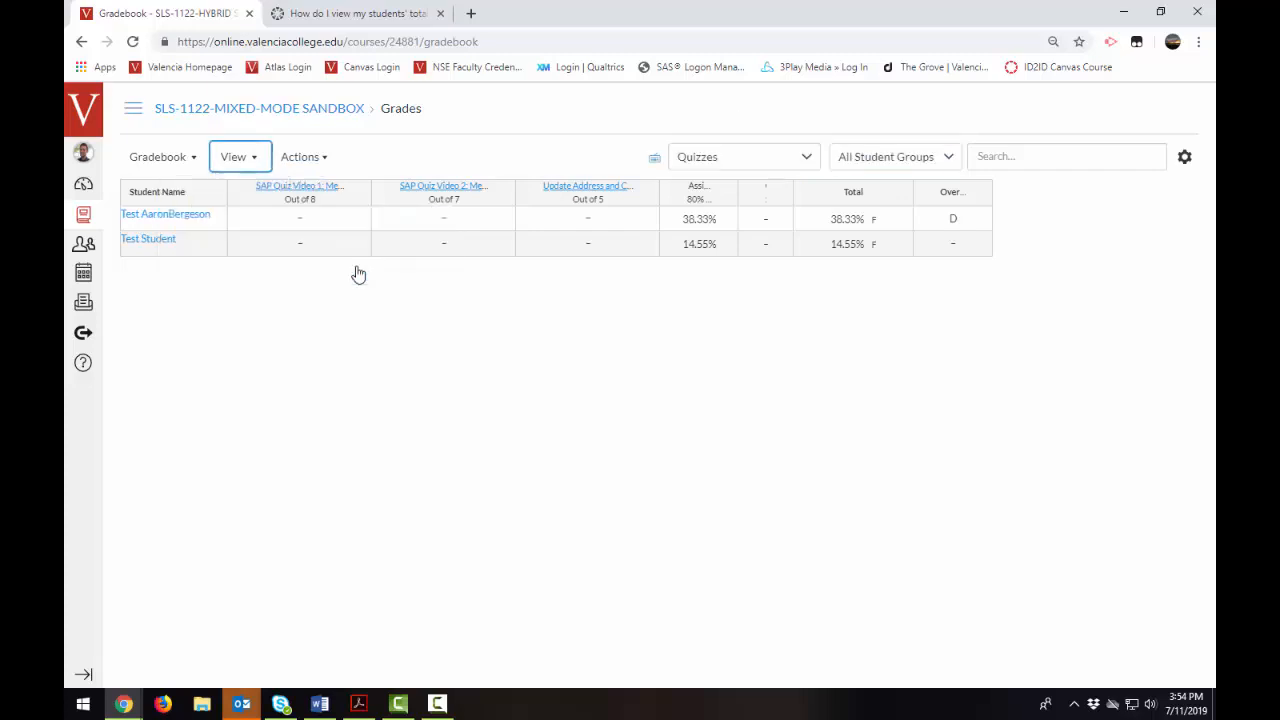
left_click(947, 160)
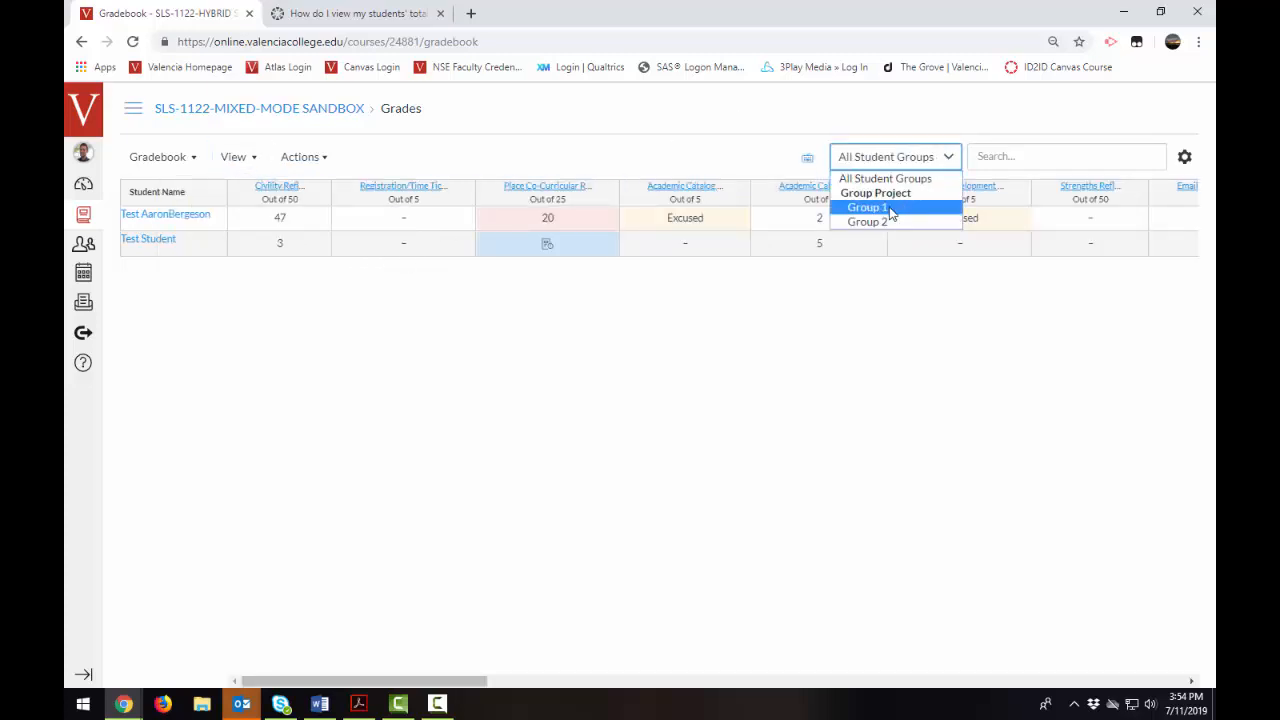